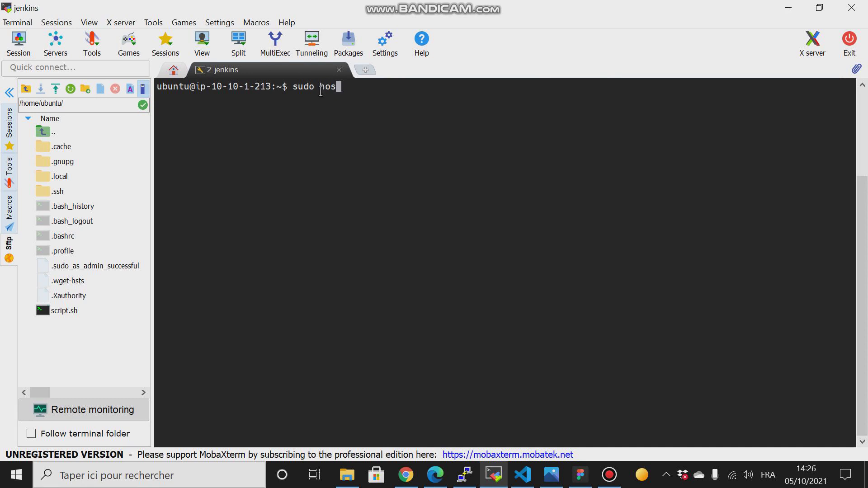
Become root with sudo su and set the machine's hostname to jenkins
key(BackSpace)
key(BackSpace)
key(BackSpace)
key(BackSpace)
key(BackSpace)
key(BackSpace)
text(su)
key(Return)
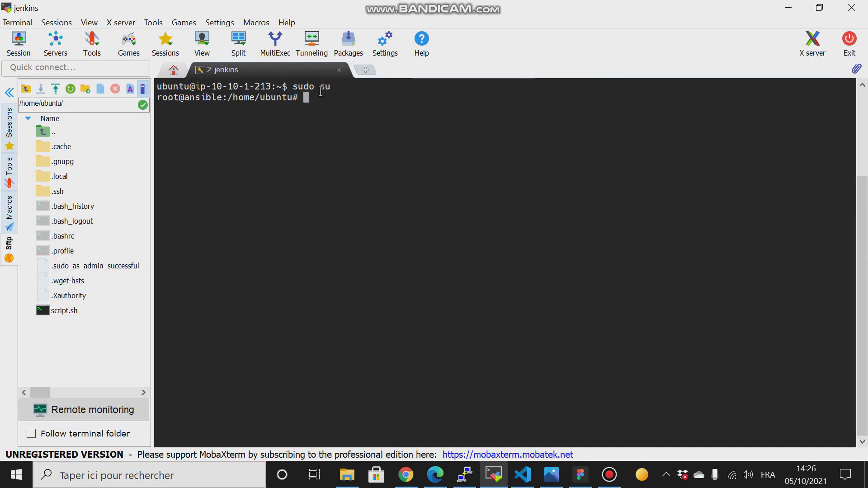
text(hostname jenkins)
key(Return)
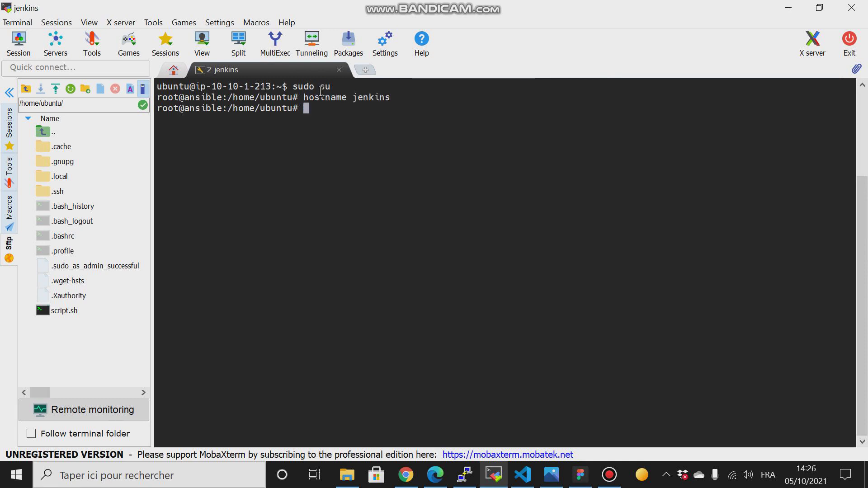
Start a fresh login shell with su - ubuntu and clear the terminal
text(su - ubuntu)
key(Return)
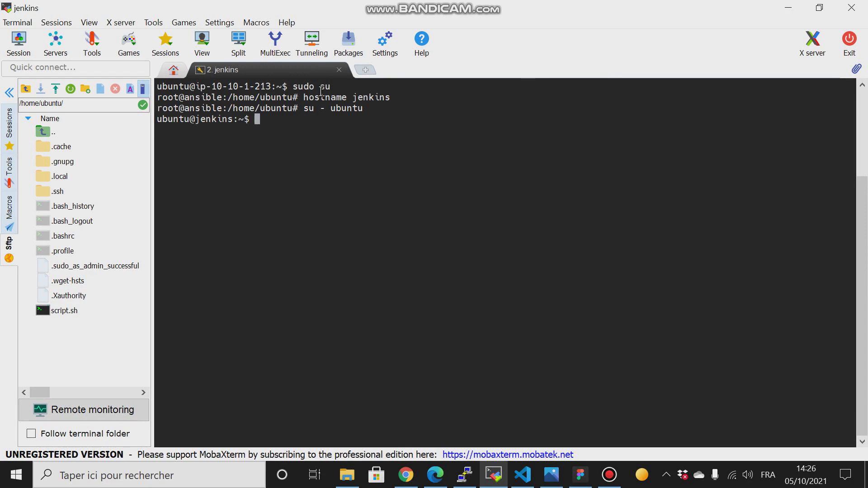
text(clear)
key(Return)
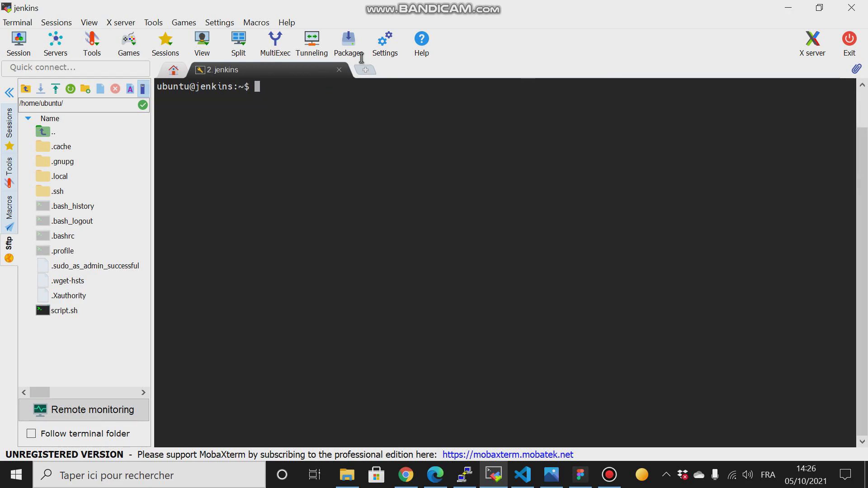
Switch to the Jenkins system configuration in Chrome and name the SSH server ansible
click(777, 8)
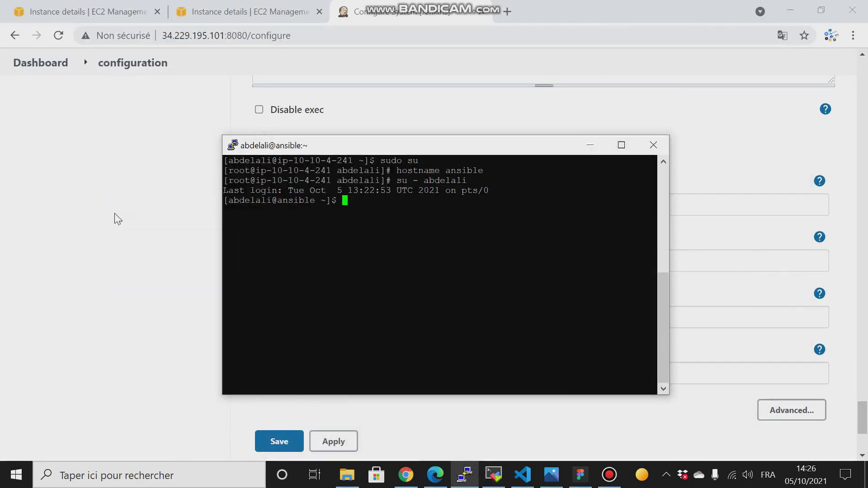
click(101, 215)
click(444, 200)
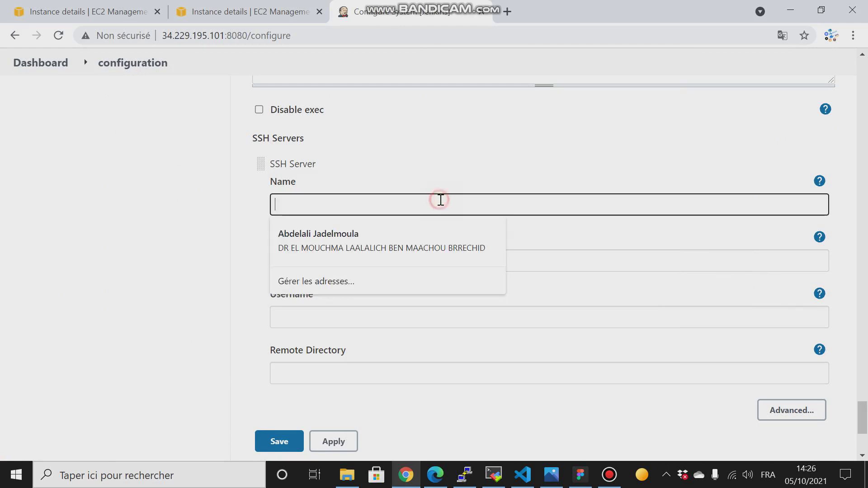
click(671, 238)
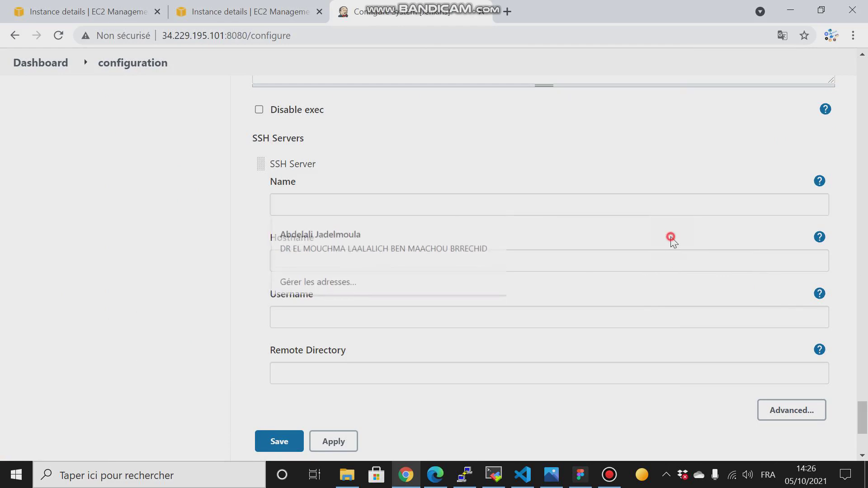
click(600, 210)
text(as)
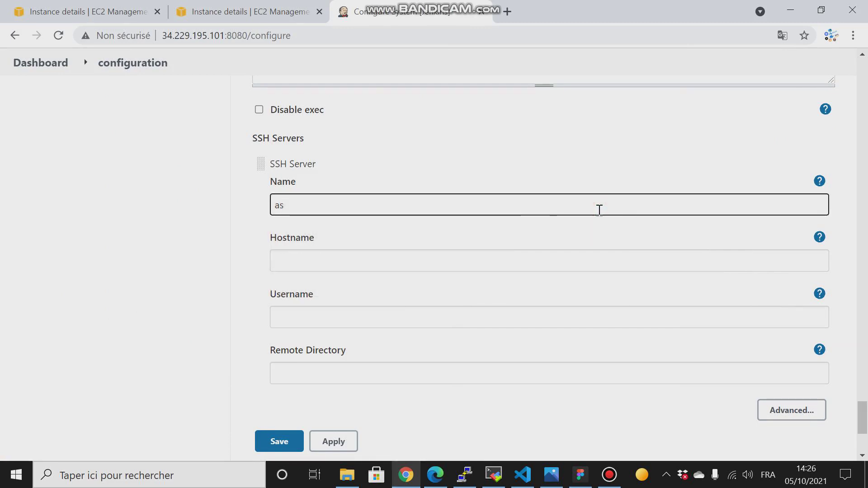
key(BackSpace)
text(nsible)
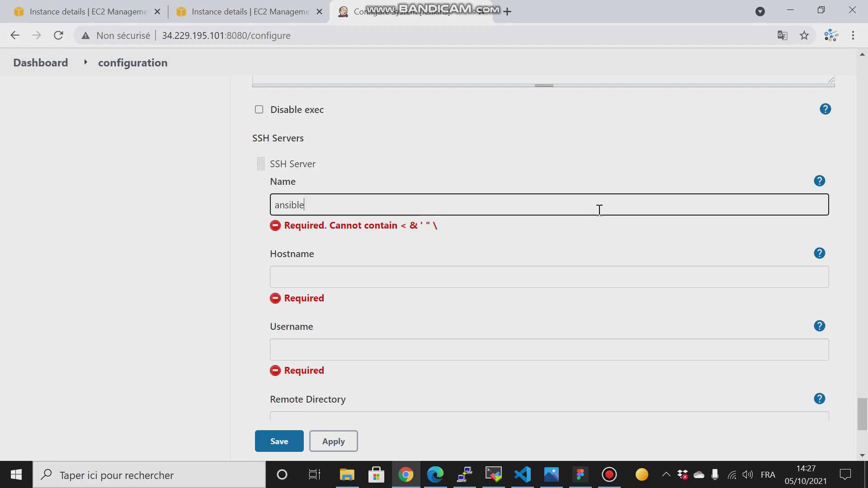
Copy the ansible instance's private IPv4 address from the EC2 console and paste 10.10.4.241 as the SSH server's hostname
click(424, 278)
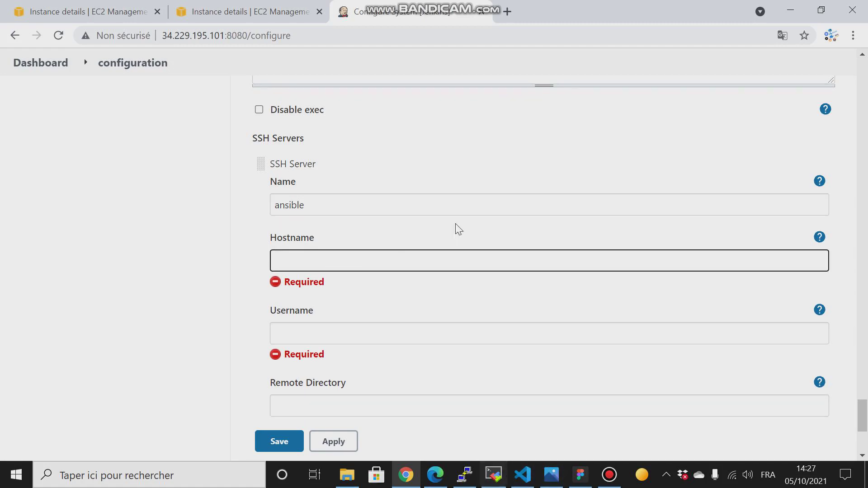
click(244, 11)
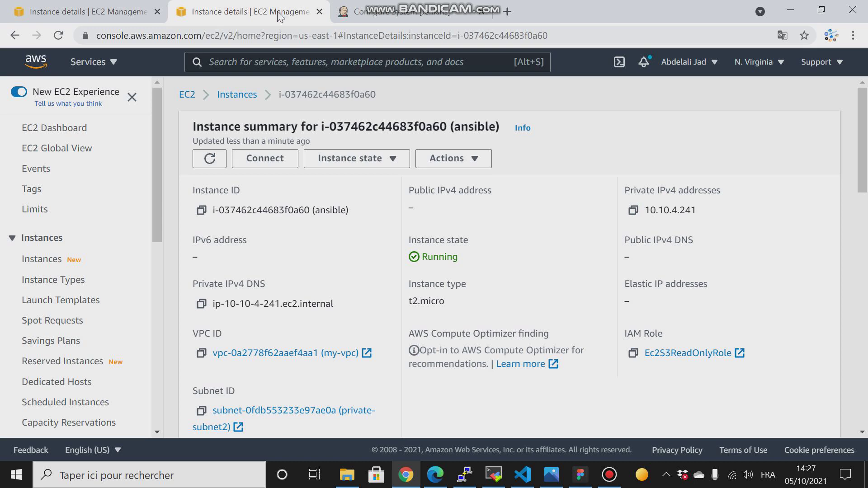
click(633, 210)
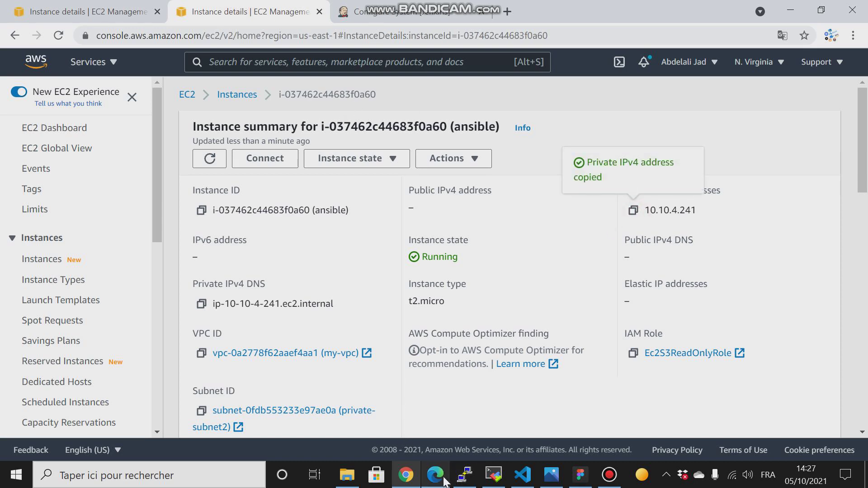
click(360, 10)
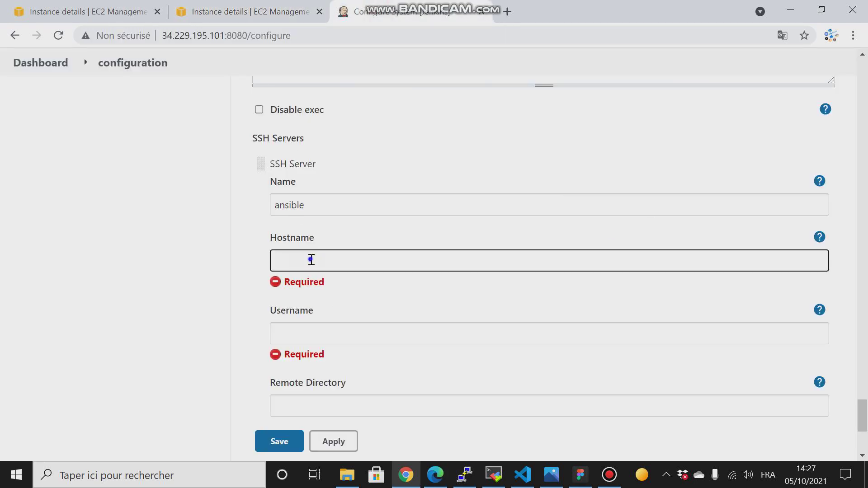
right_click(311, 259)
click(345, 151)
click(392, 286)
Enter the ansible account's username for the SSH server and expand that server's advanced settings
click(387, 317)
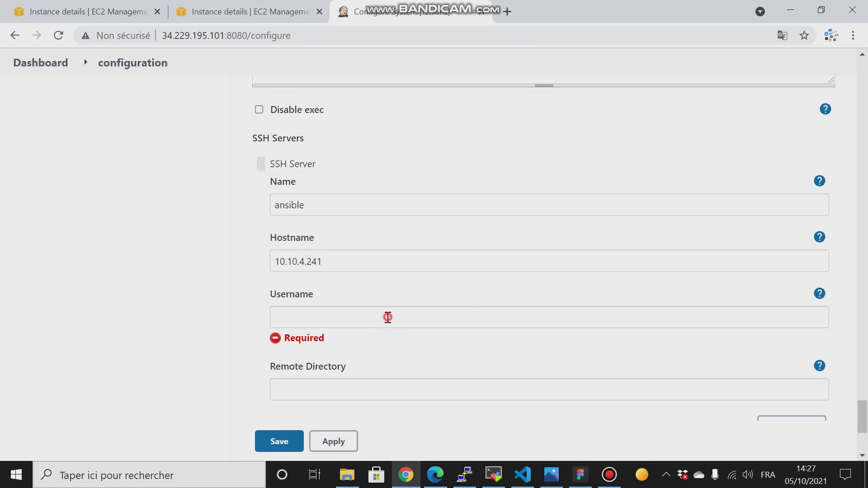
text(abdelali)
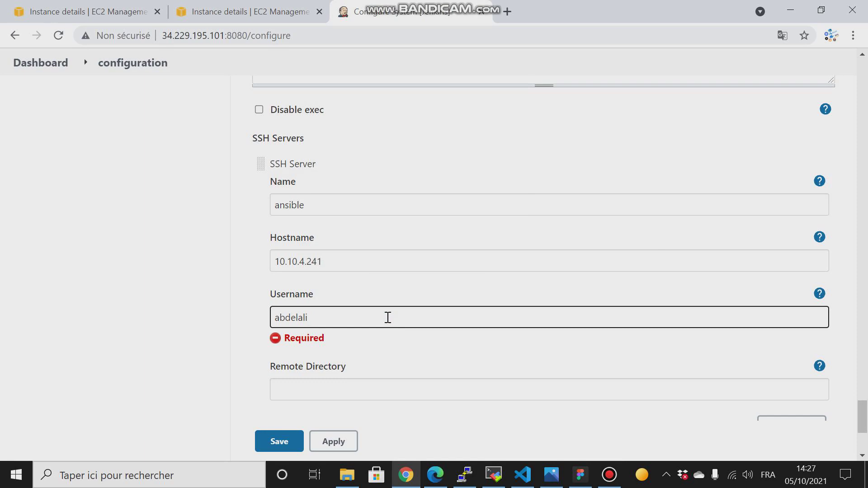
drag(862, 416, 864, 428)
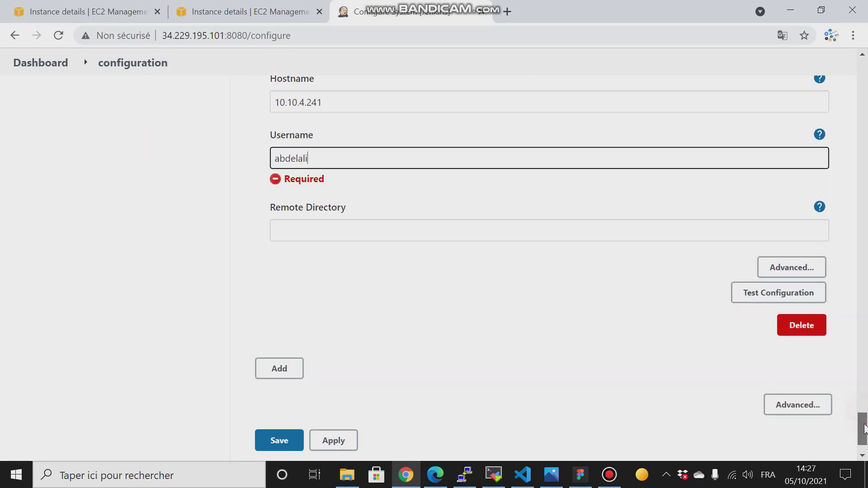
click(774, 266)
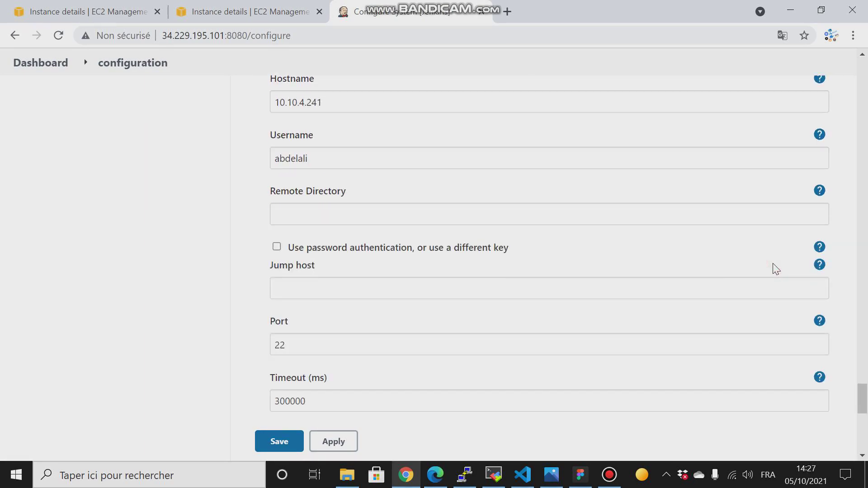
Enable password authentication for the SSH server and enter the account password in Passphrase / Password
drag(863, 397, 865, 405)
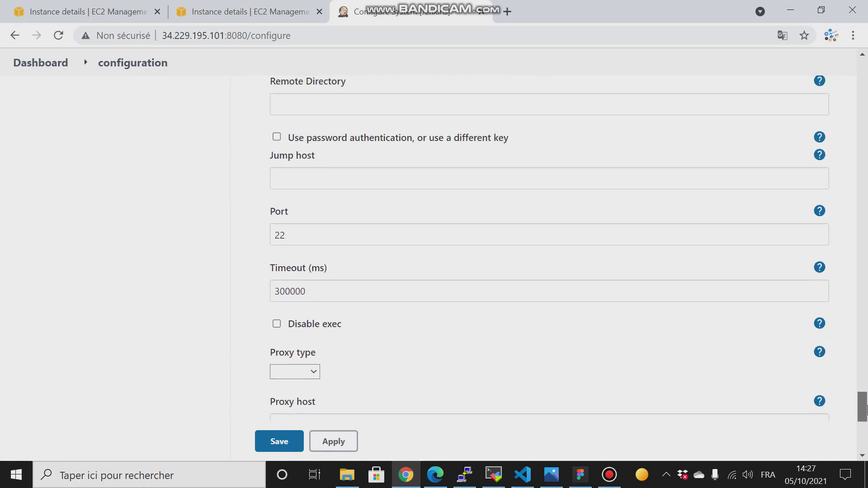
scroll(276, 146, down, 8)
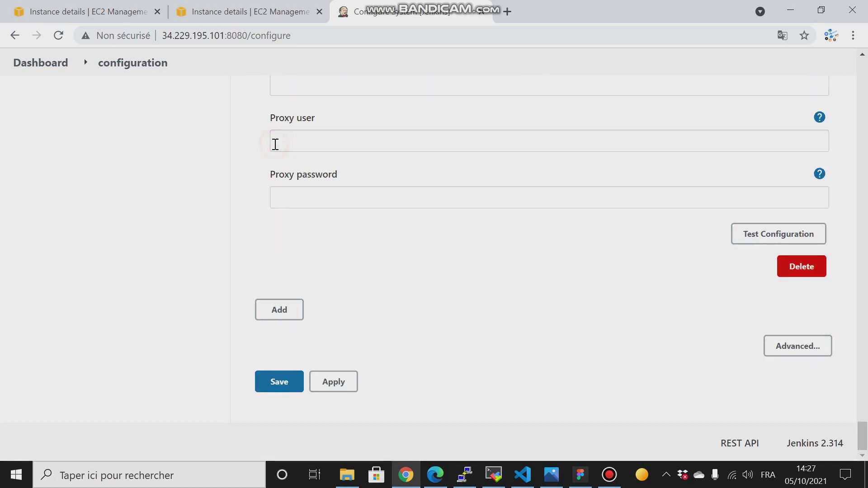
drag(863, 437, 864, 387)
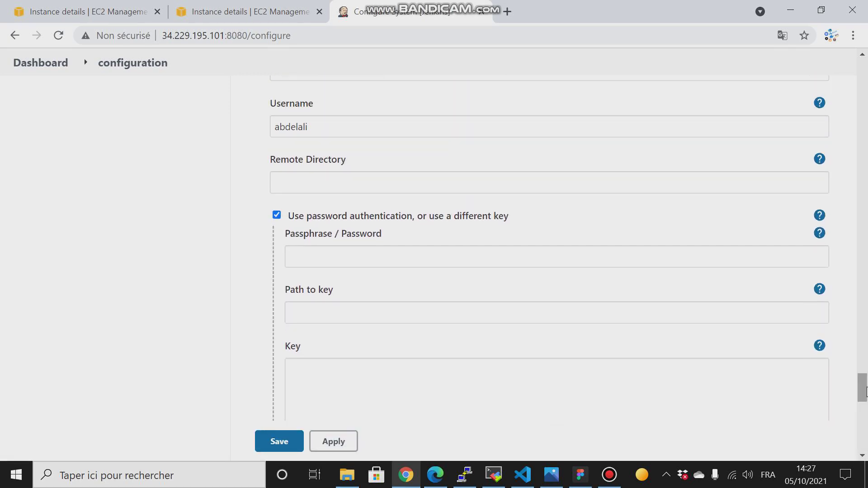
click(410, 247)
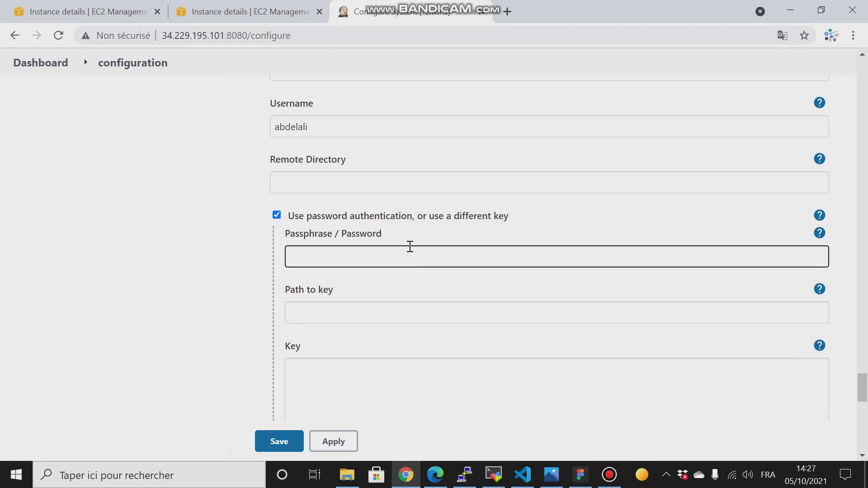
text(••••)
Compare the SSH server's username with the account logged in on the ansible machine in the PuTTY terminal
double_click(320, 126)
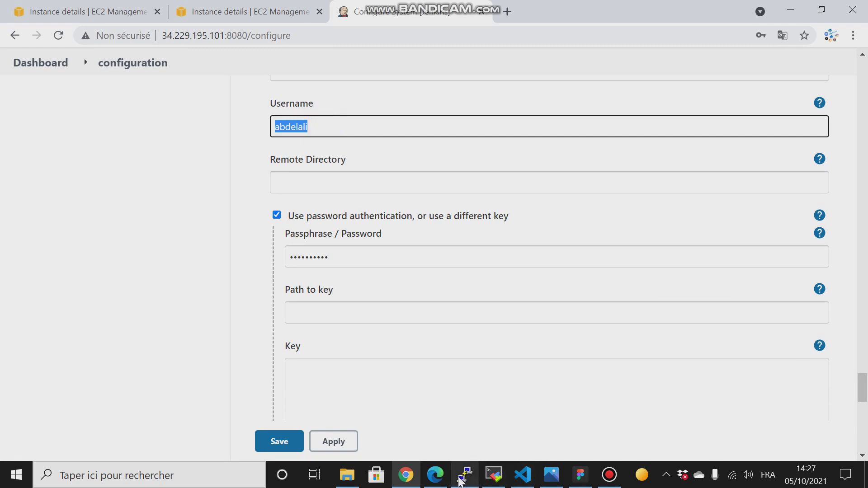
click(465, 478)
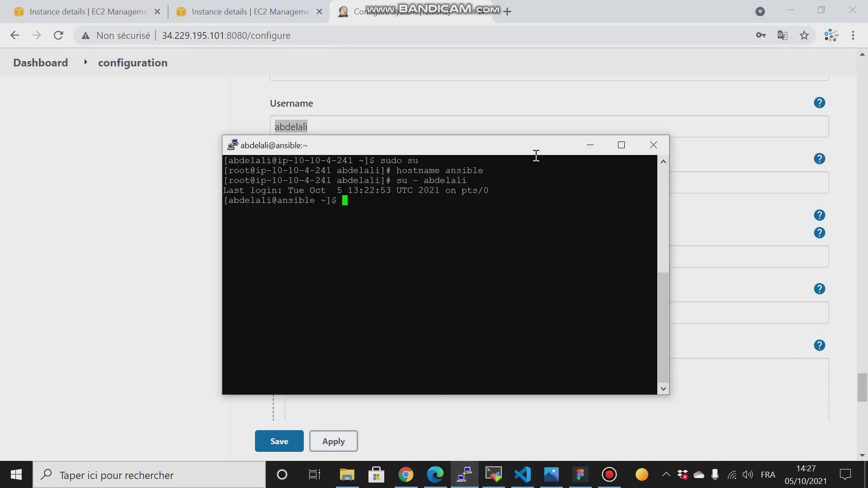
click(584, 149)
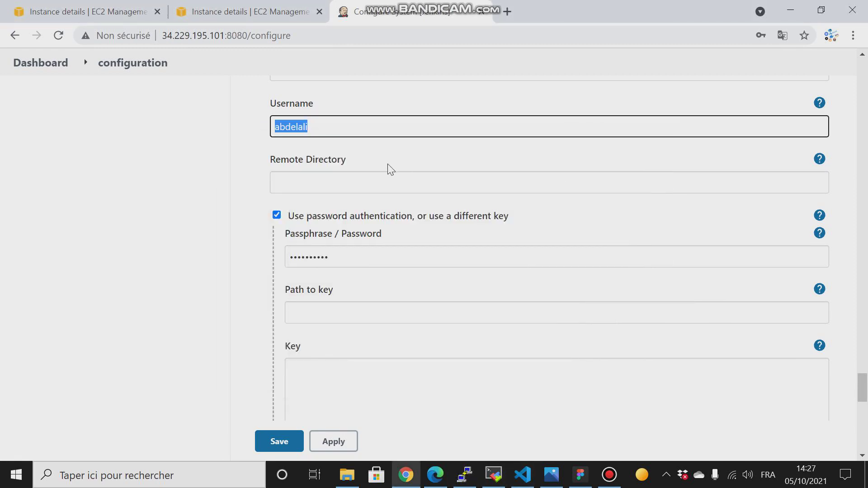
click(249, 167)
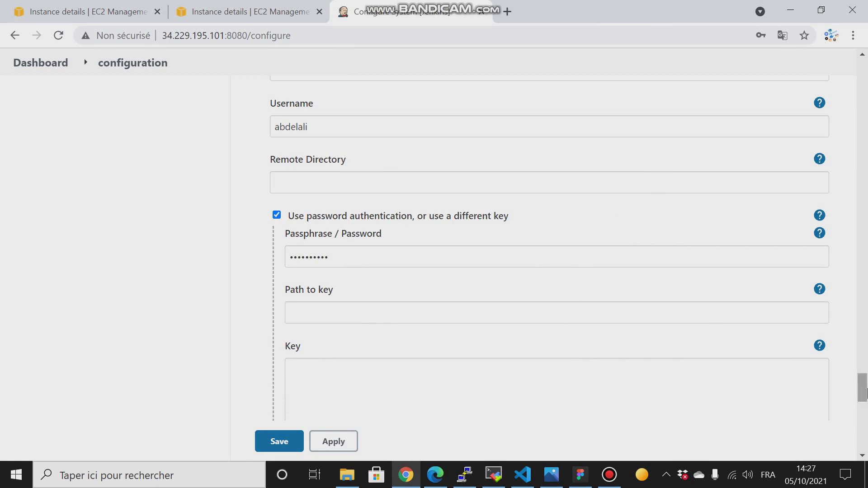
Test the connection configuration of the ansible SSH server
drag(862, 390, 864, 433)
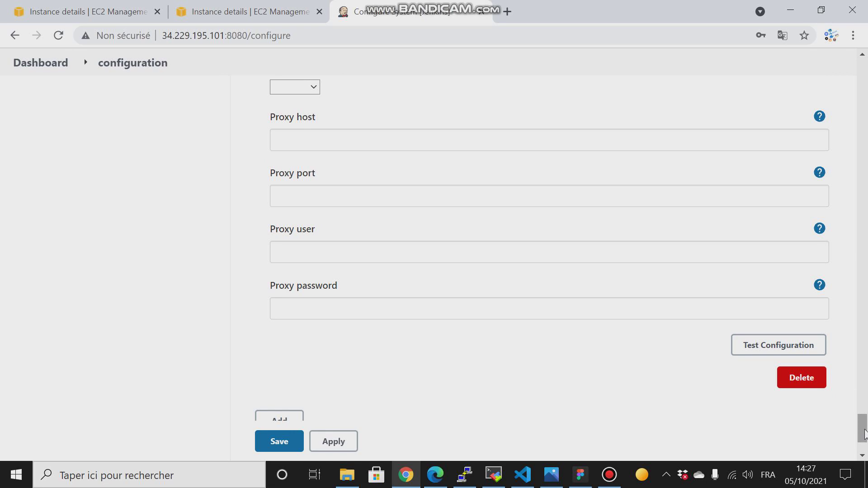
drag(864, 433, 864, 433)
click(748, 345)
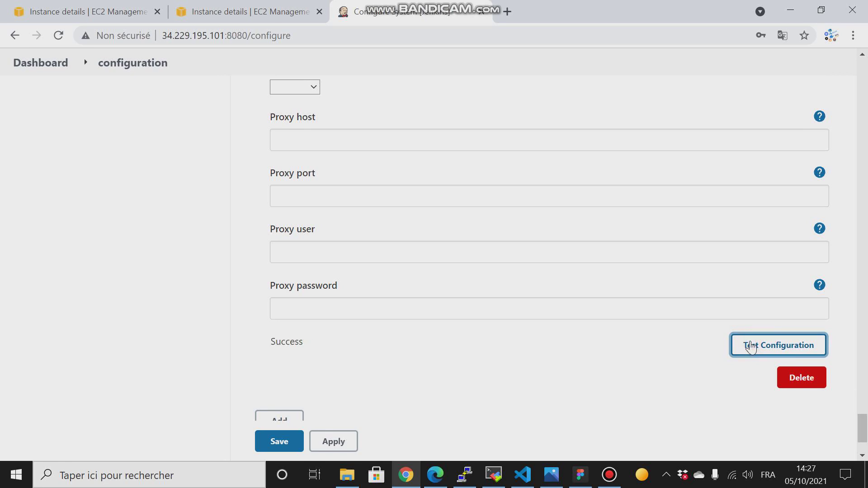
drag(862, 432, 857, 399)
Switch to the ansible PuTTY terminal and open /etc/ssh/sshd_config in nano with sudo
click(464, 474)
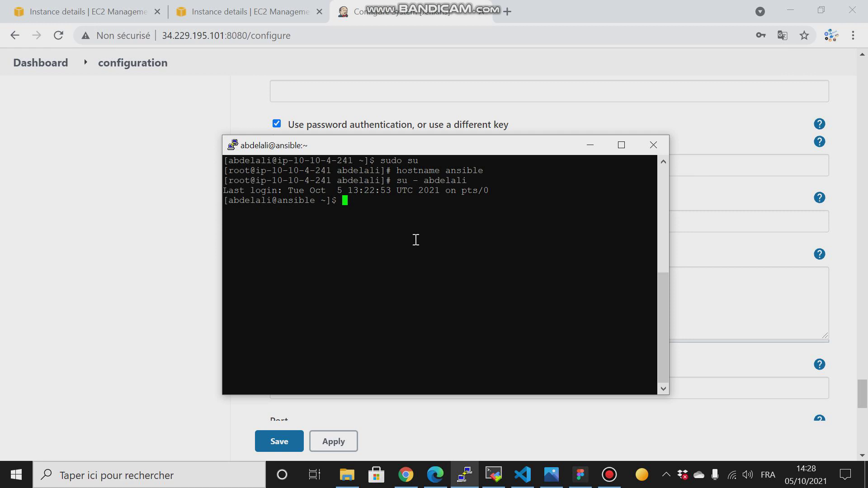
text(su)
key(BackSpace)
key(BackSpace)
text(sudo nano /etc/sshd)
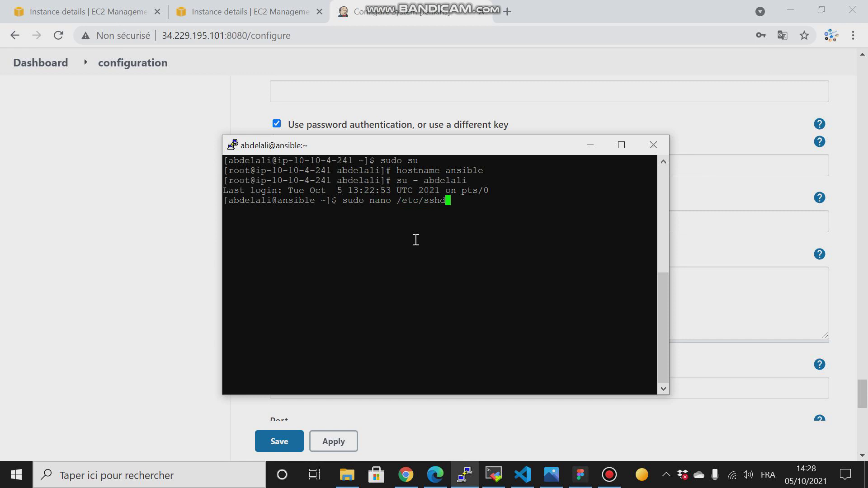
key(BackSpace)
text(/sshd_config)
key(Return)
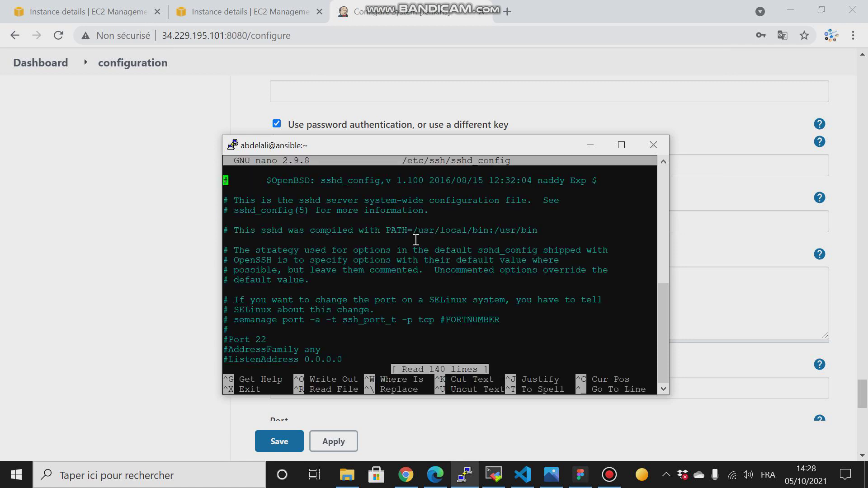
Go through sshd_config down to the PasswordAuthentication lines and examine the password login settings
key(Down)
key(Down)
key(Down)
key(Down)
key(Down)
key(Down)
key(Down)
key(Down)
key(Down)
key(Down)
key(Down)
key(Down)
key(Down)
key(Down)
key(Down)
key(Down)
key(Down)
key(Down)
key(Down)
key(Down)
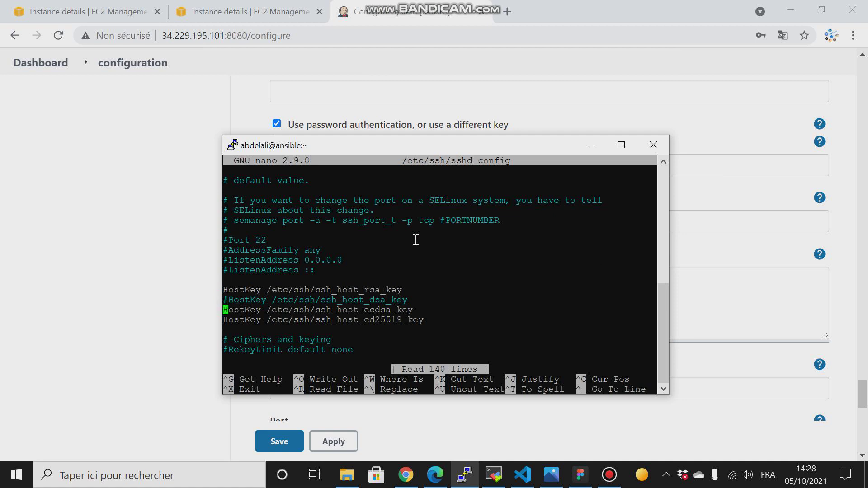
key(Down)
key(Down)
key(Down)
key(Down)
key(Down)
key(Down)
key(Down)
key(Down)
key(Down)
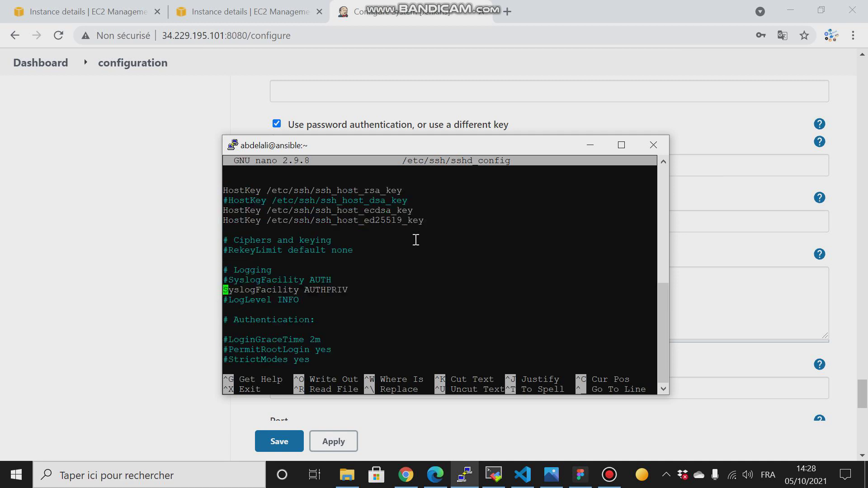
key(Down)
key(Down)
key(Down)
key(Down)
key(Down)
key(Down)
key(Down)
key(Down)
key(Down)
key(Down)
key(Down)
key(Down)
key(Down)
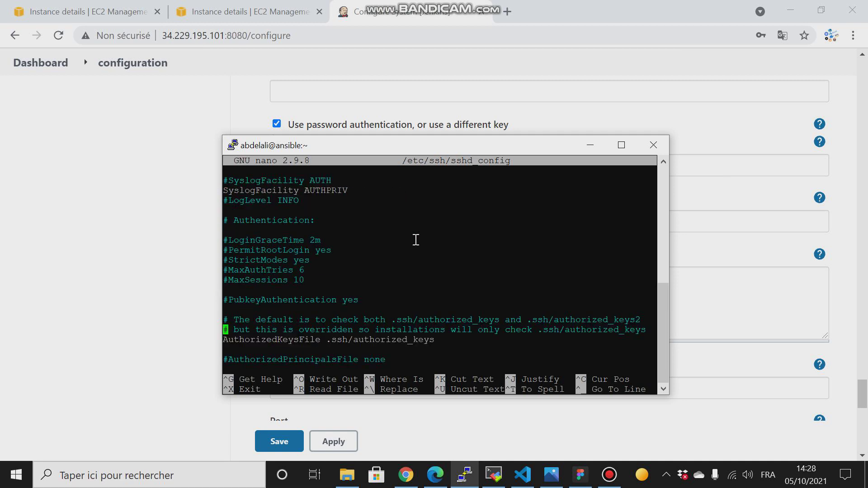
key(Down)
key(Down)
key(Down)
key(Down)
key(Down)
key(Down)
key(Down)
key(Down)
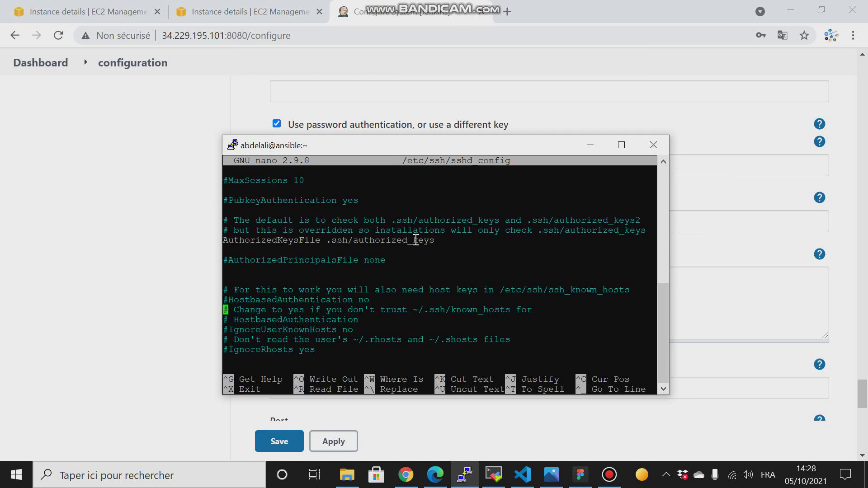
key(Down)
key(Down)
key(Down)
key(Down)
key(Down)
key(Down)
key(Down)
key(Down)
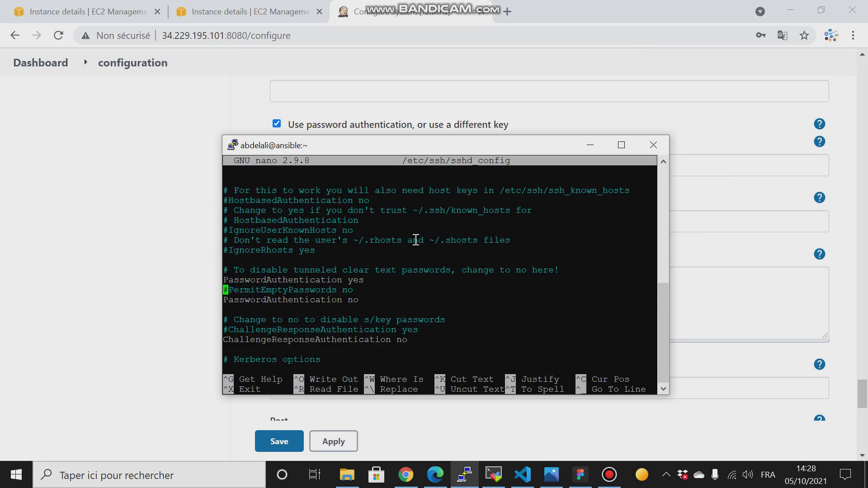
Comment out the PasswordAuthentication no line in sshd_config with a leading #
key(Down)
key(Up)
key(Up)
key(Down)
key(Up)
key(Right)
key(Down)
key(Down)
key(Left)
text(3)
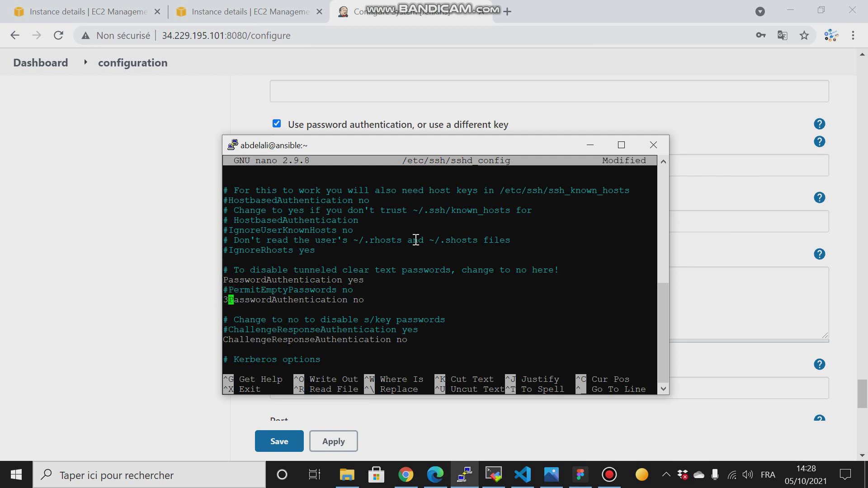
key(BackSpace)
text(3)
key(BackSpace)
text(")
key(BackSpace)
text(#)
Go to the active PasswordAuthentication line in sshd_config and check the value it is set to
key(Up)
key(Up)
key(Right)
key(Right)
key(Right)
key(Right)
key(Right)
key(Right)
key(Right)
key(Right)
key(Right)
key(Right)
key(Right)
key(Right)
key(Right)
key(Right)
key(Right)
key(Right)
key(Right)
key(Right)
key(Right)
key(Right)
key(Right)
key(Right)
key(Right)
key(Right)
key(Right)
drag(225, 281, 397, 283)
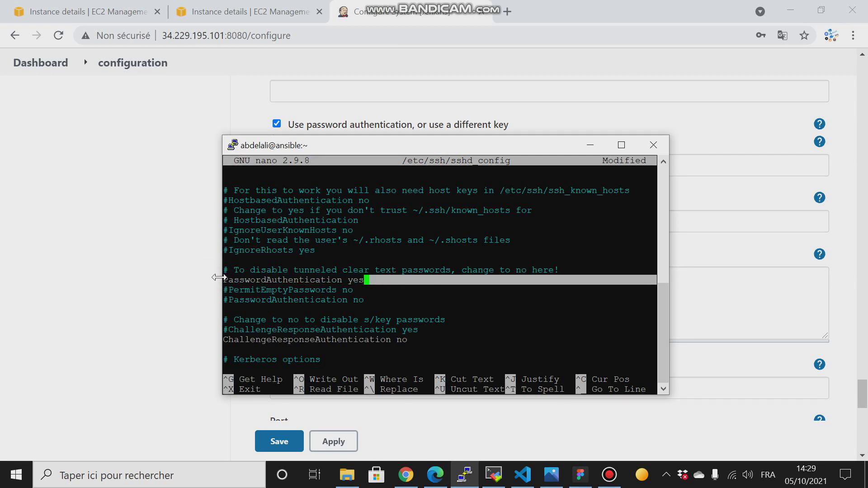
drag(224, 280, 364, 280)
click(387, 285)
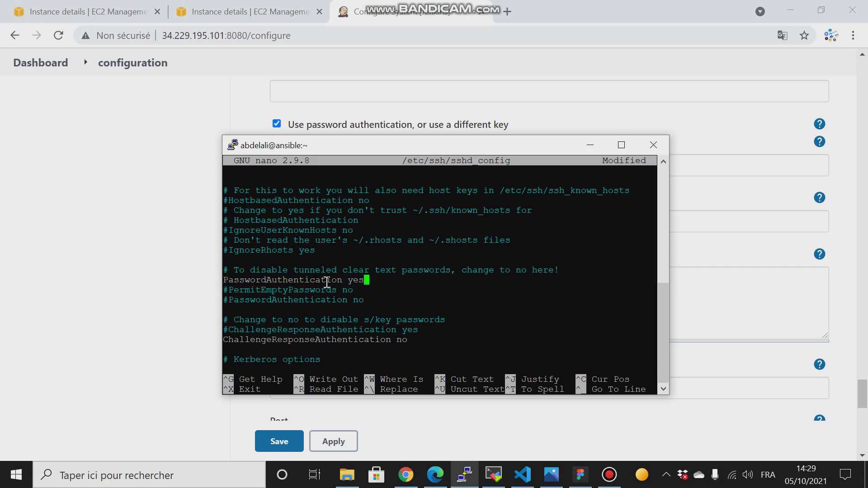
drag(348, 282, 364, 281)
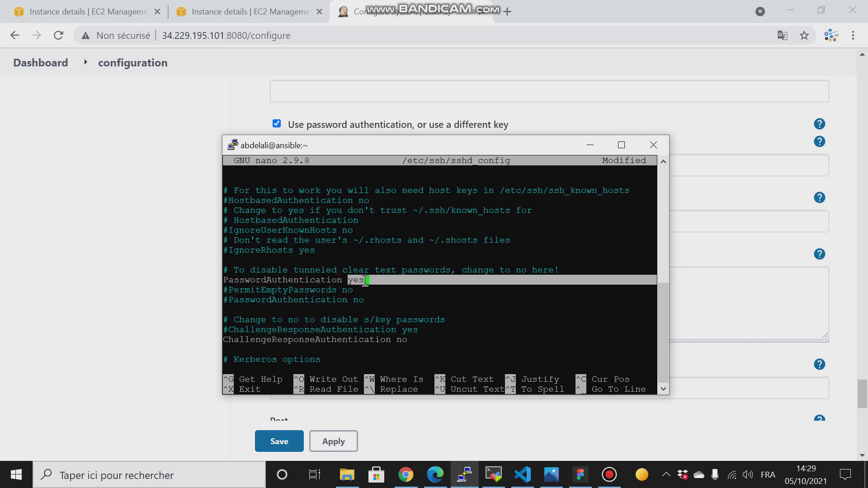
click(350, 280)
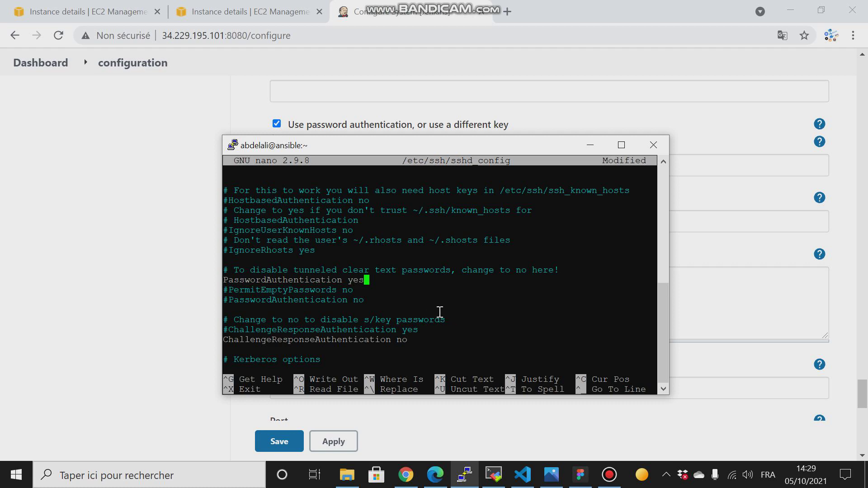
Save sshd_config, exit nano and reload the SSH daemon with sudo service sshd reload
key(ctrl+x)
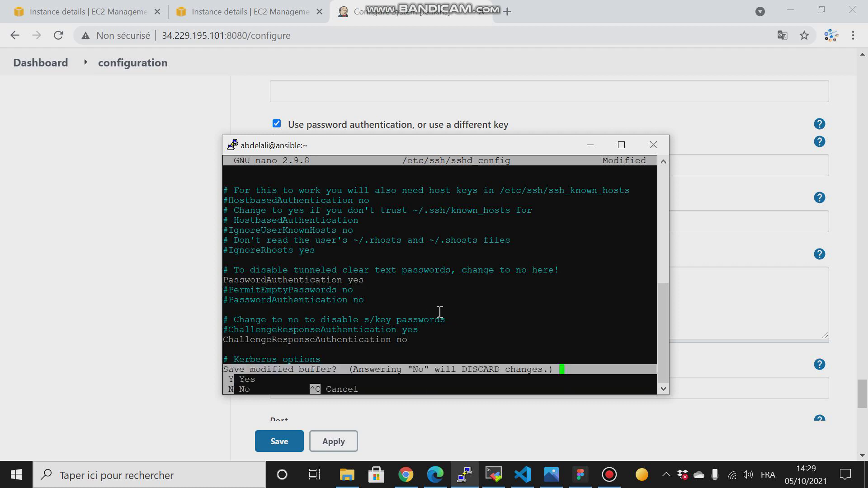
key(y)
key(Return)
text(sudo s)
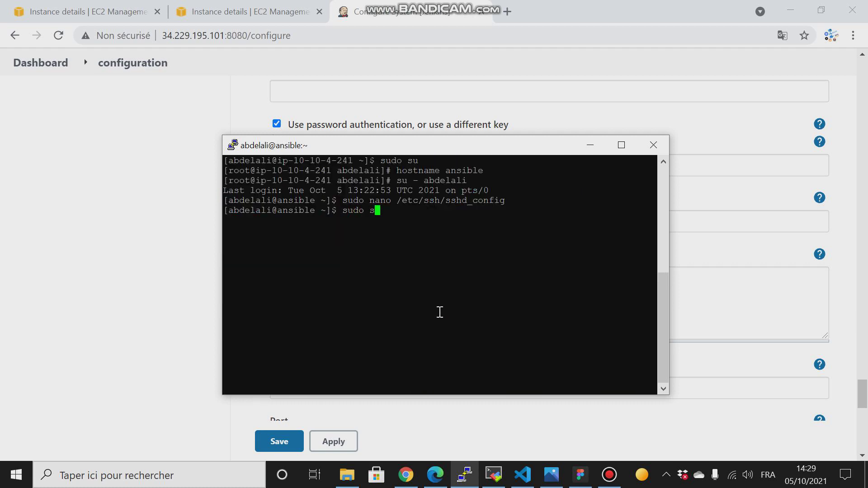
text(ervice sshd reload)
key(Return)
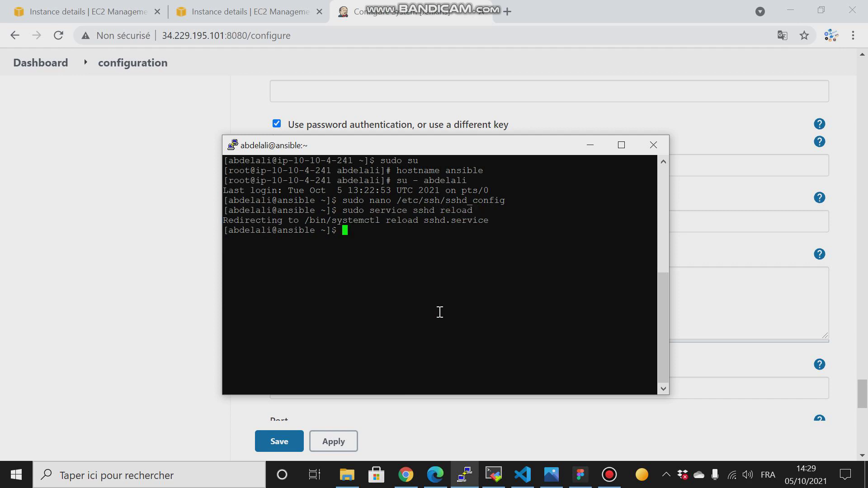
Switch back to the Jenkins configuration page in Chrome and test the ansible SSH server configuration again
click(90, 140)
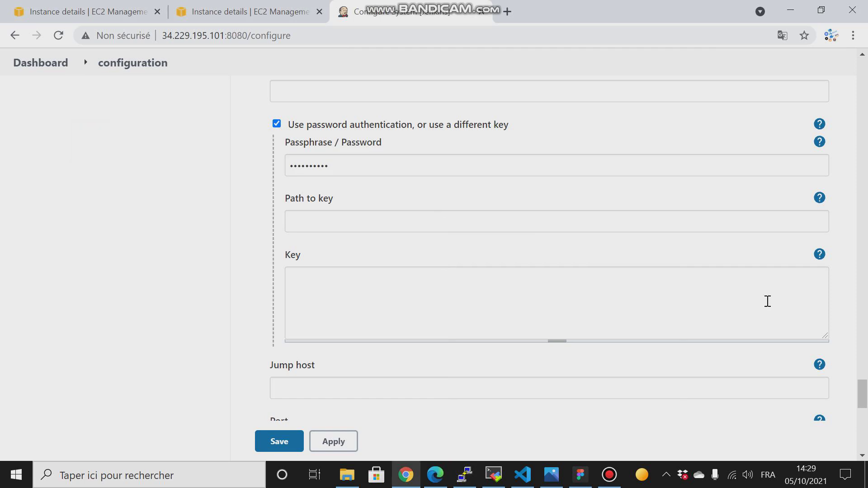
drag(862, 394, 864, 413)
scroll(795, 316, down, 5)
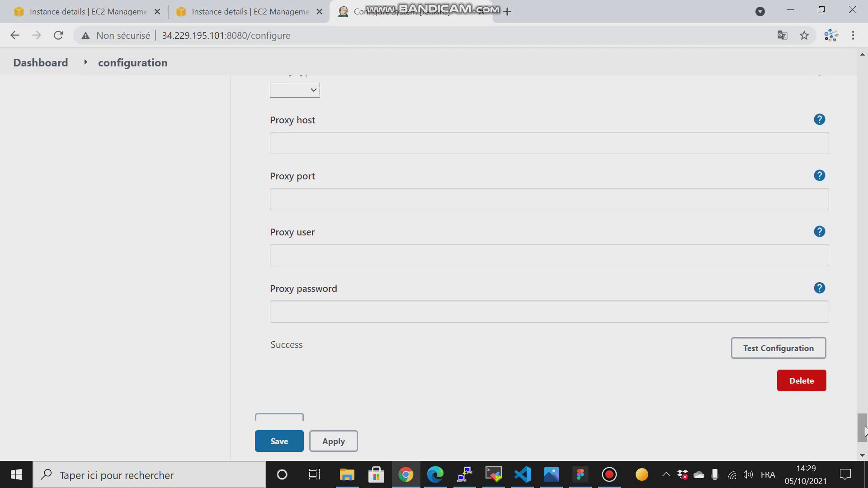
click(771, 353)
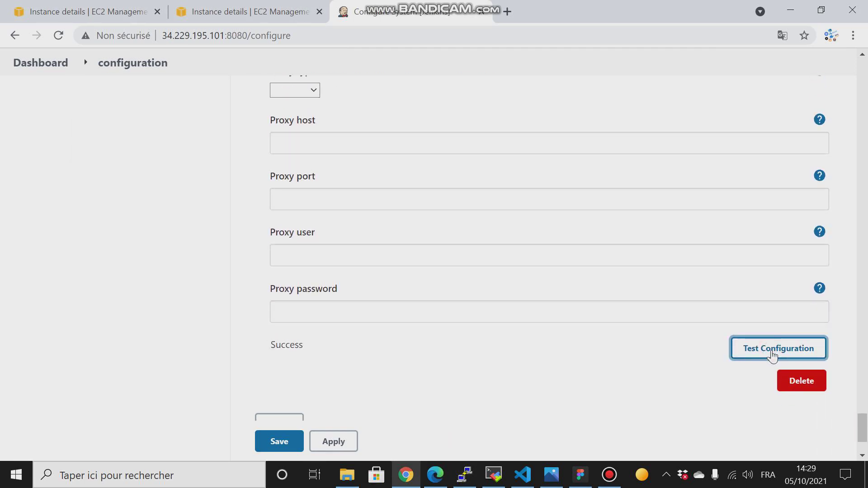
Apply and save the Jenkins system configuration
drag(863, 418, 863, 393)
click(334, 447)
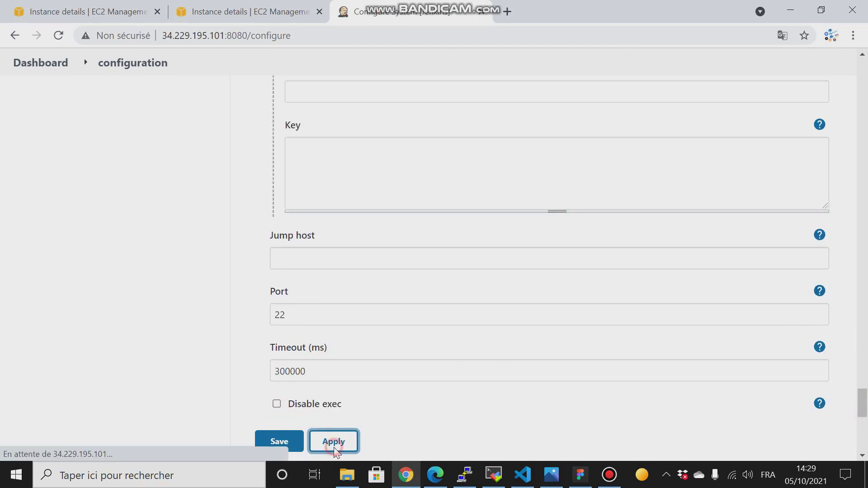
click(278, 442)
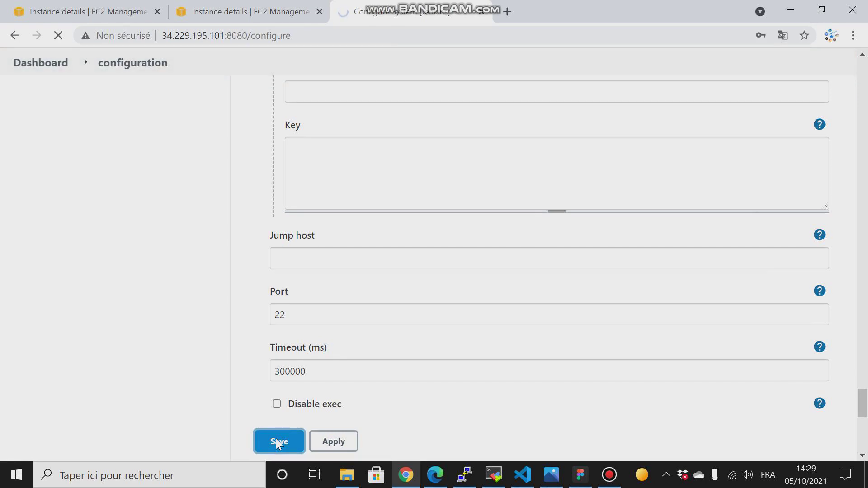
Open github.com in a new browser tab, and back on the Jenkins page decline saving the password in the browser
click(507, 11)
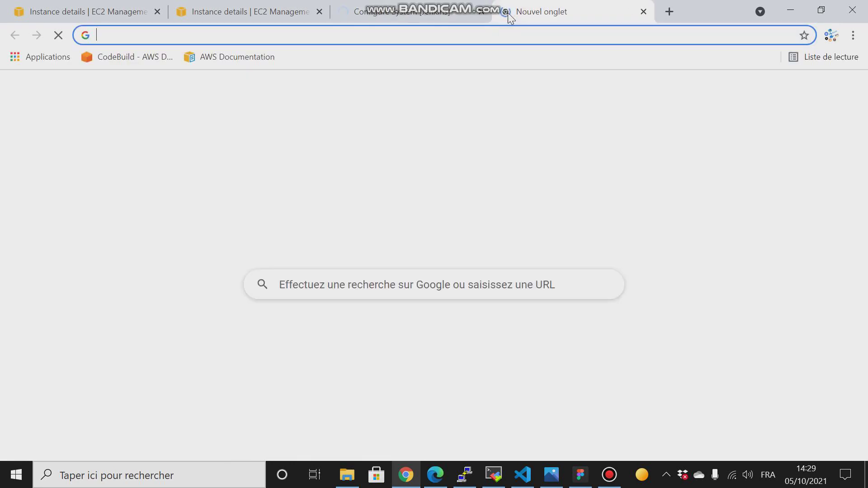
text(gi)
key(Return)
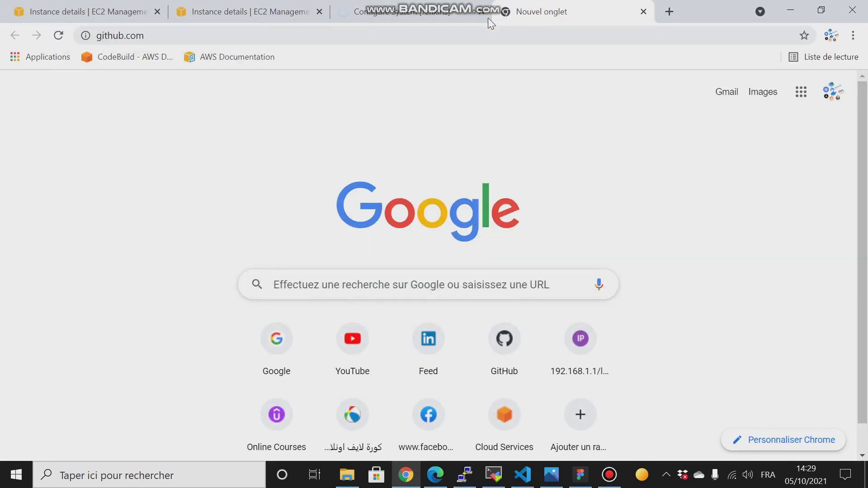
click(418, 9)
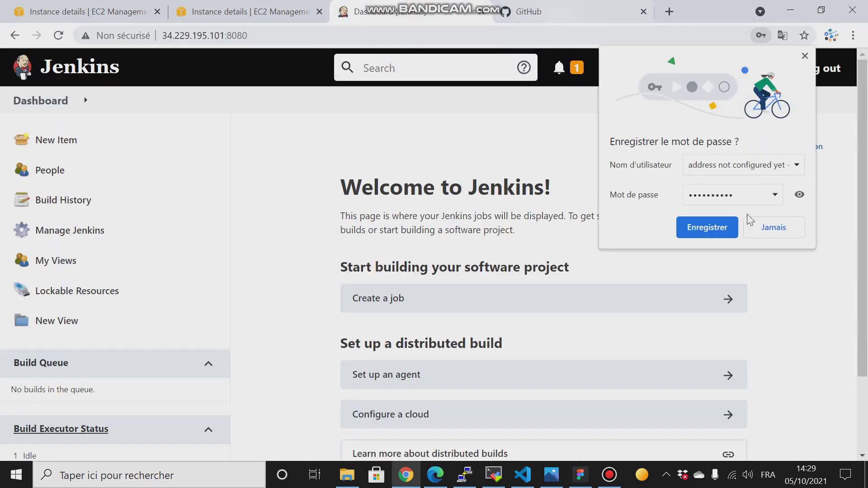
click(772, 223)
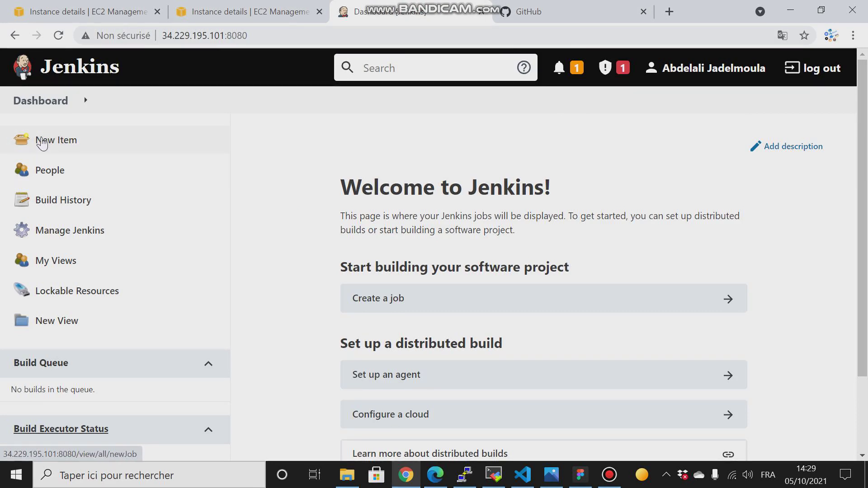
Open the form for a new Jenkins item and consult the aws-pipeline3.png architecture diagram in Photos
click(42, 141)
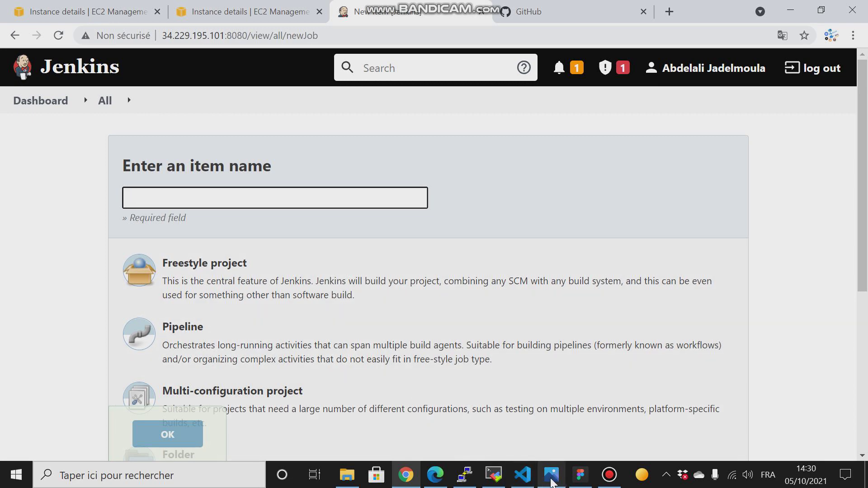
click(552, 479)
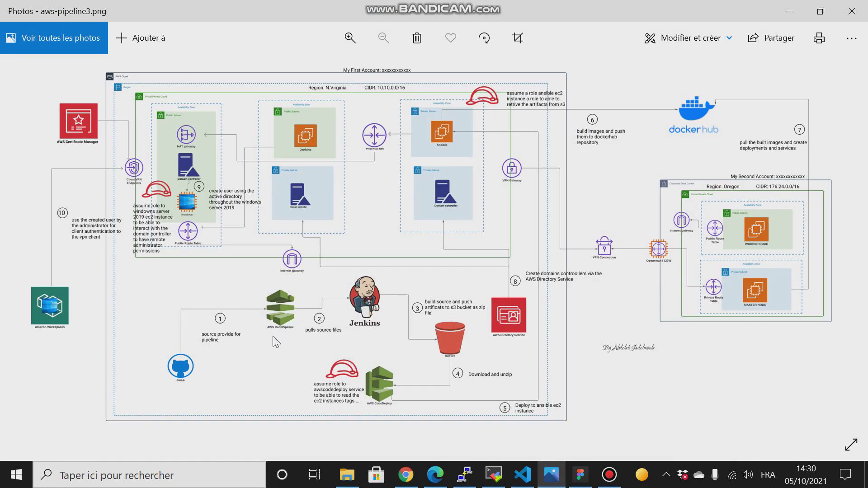
click(786, 13)
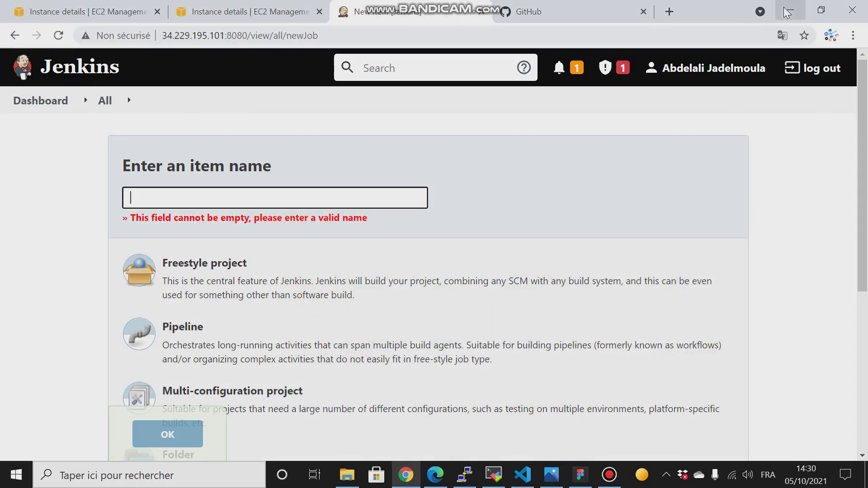
click(231, 194)
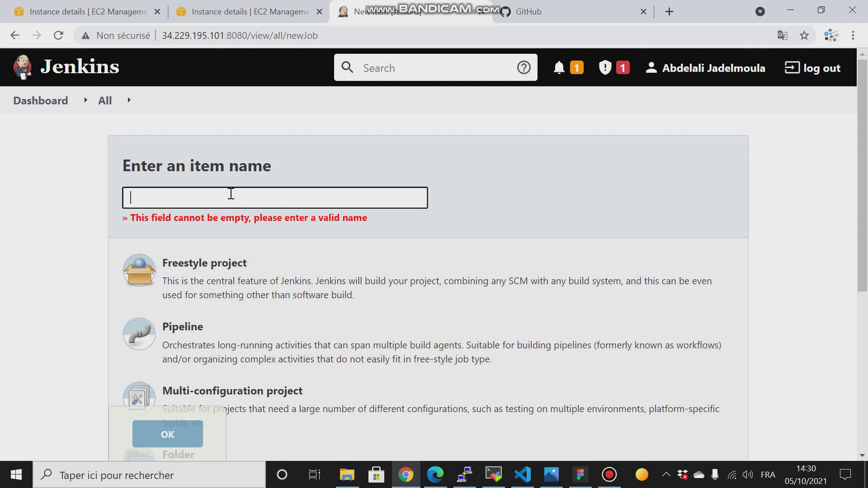
mouse_move(436, 481)
text(st-j)
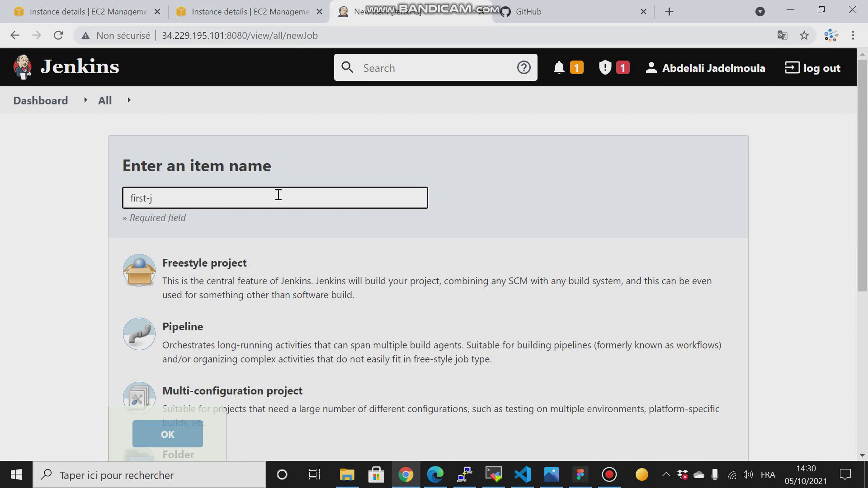
key(BackSpace)
key(BackSpace)
key(BackSpace)
key(BackSpace)
key(BackSpace)
key(BackSpace)
key(BackSpace)
Create a Freestyle project named publish-over-ssh
text(publi)
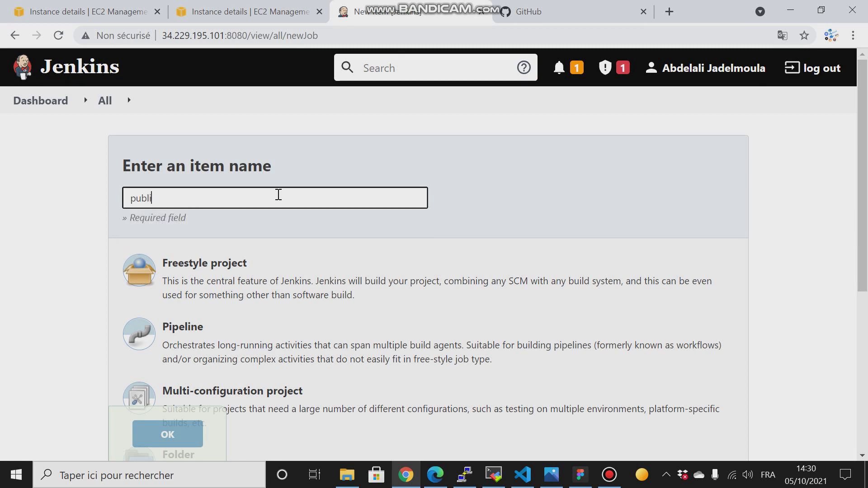
text(sh-over-ssh)
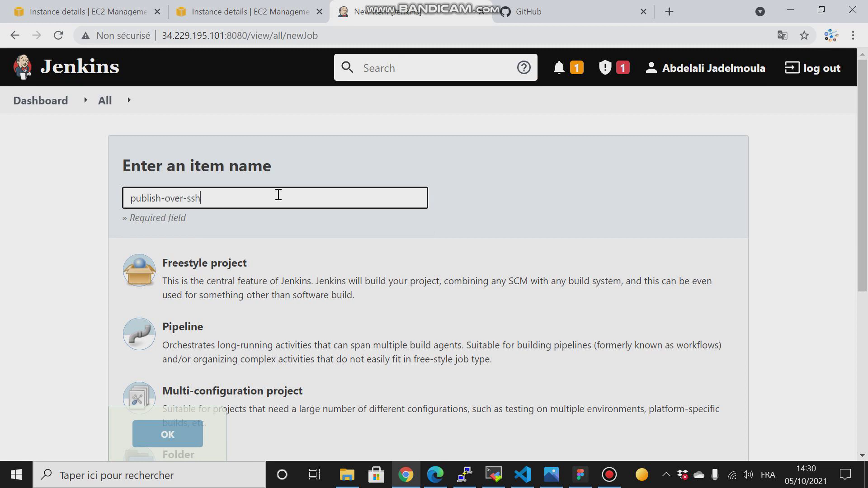
click(196, 288)
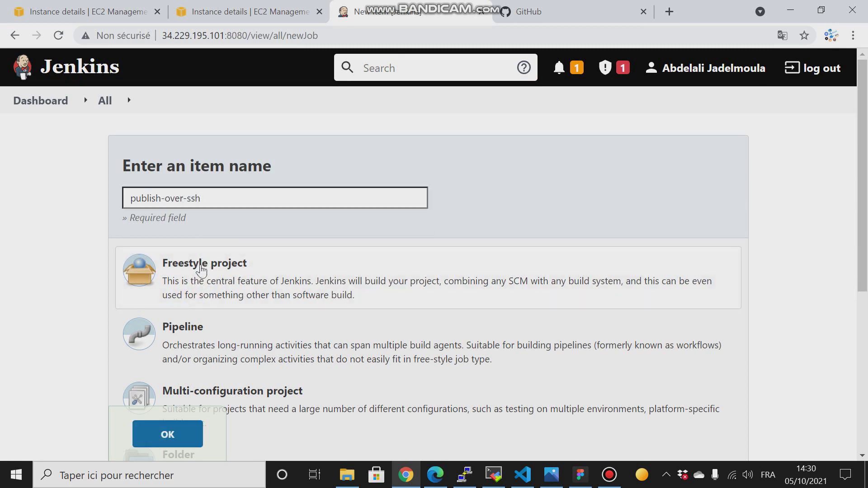
click(159, 432)
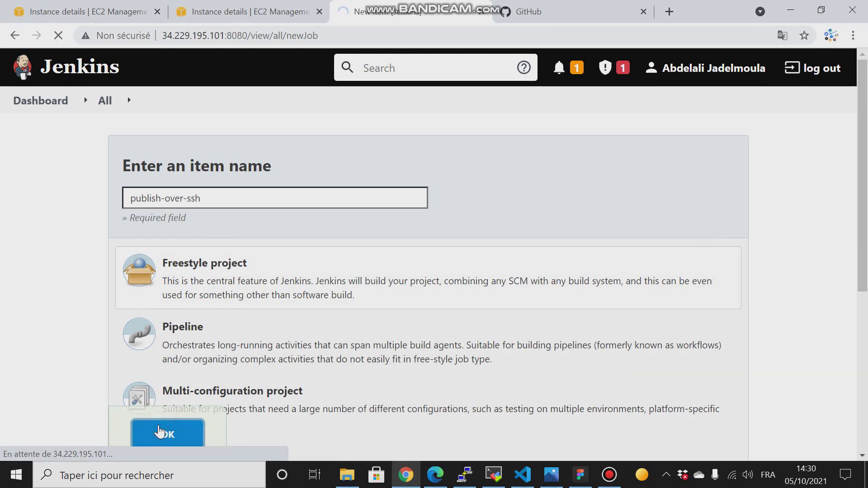
Switch to GitHub and open the list of repositories on the signed-in account's profile
click(528, 14)
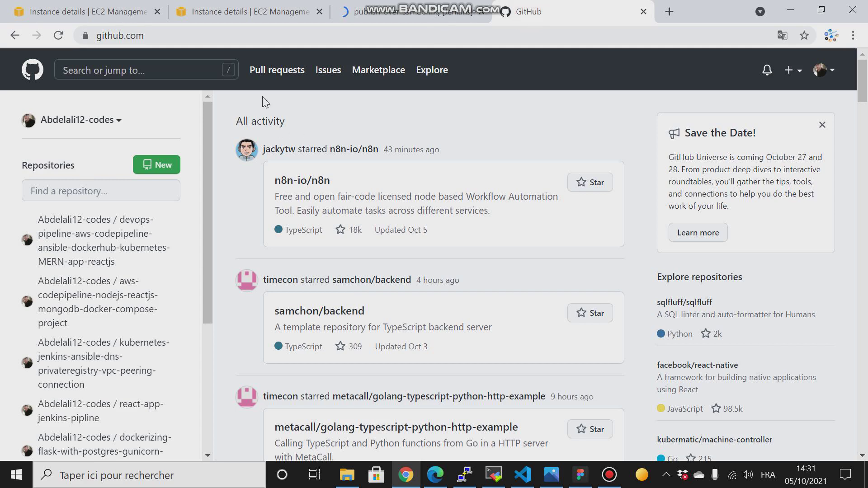
click(831, 72)
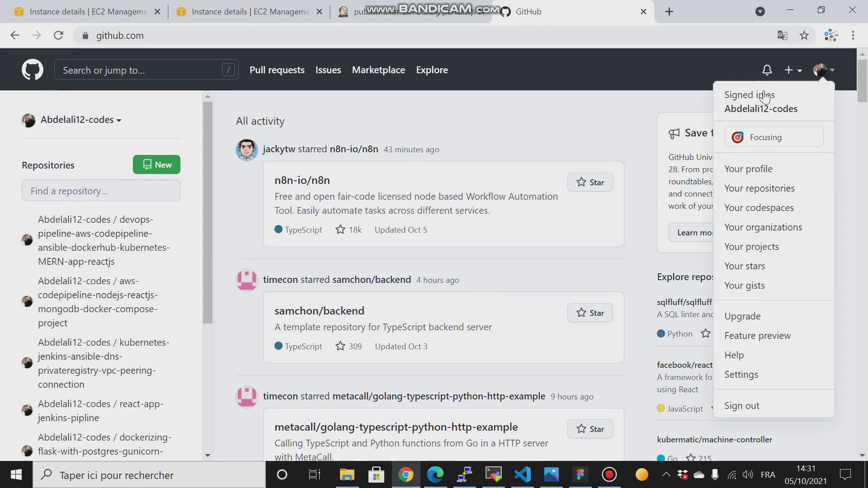
click(762, 97)
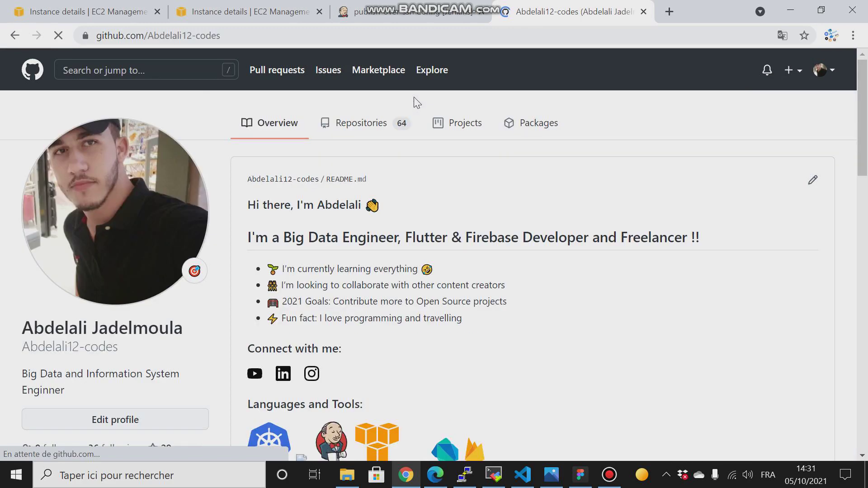
click(368, 123)
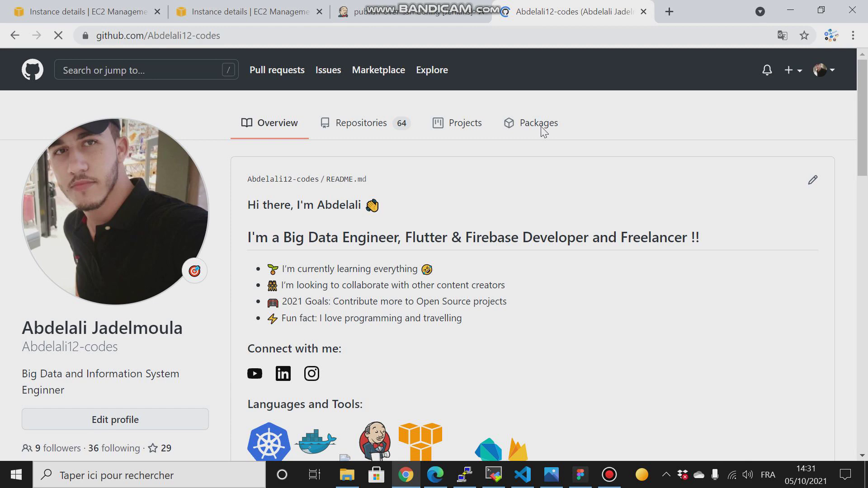
key(ctrl+shift+Tab)
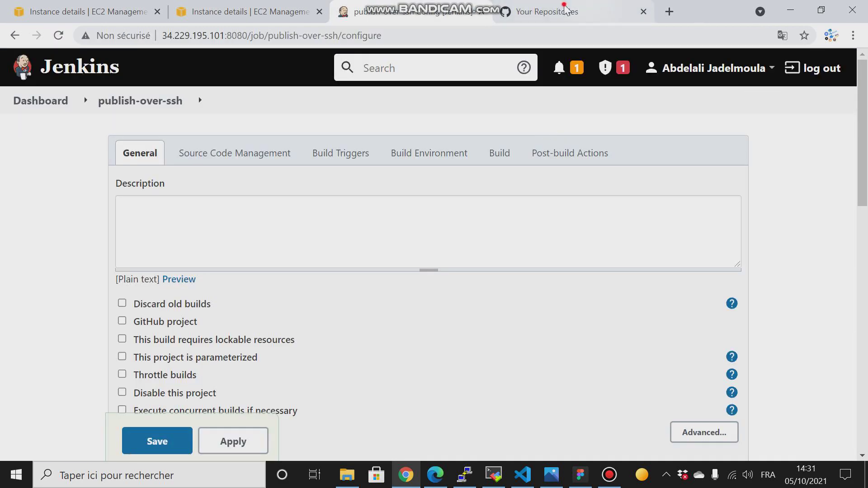
click(596, 8)
click(362, 123)
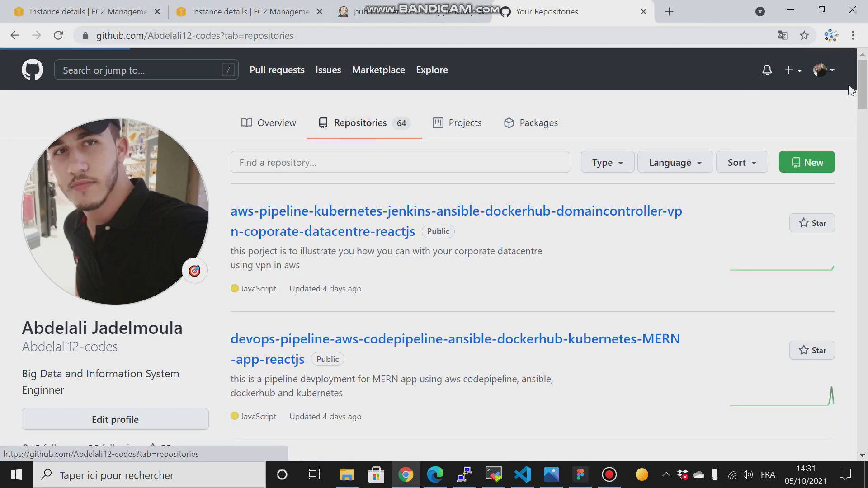
Open the aws-pipeline-kubernetes-jenkins-ansible-dockerhub-domaincontroller-vpn-coporate-datacentre-reactjs repository and copy its HTTPS clone URL
scroll(451, 135, down, 2)
scroll(510, 127, up, 2)
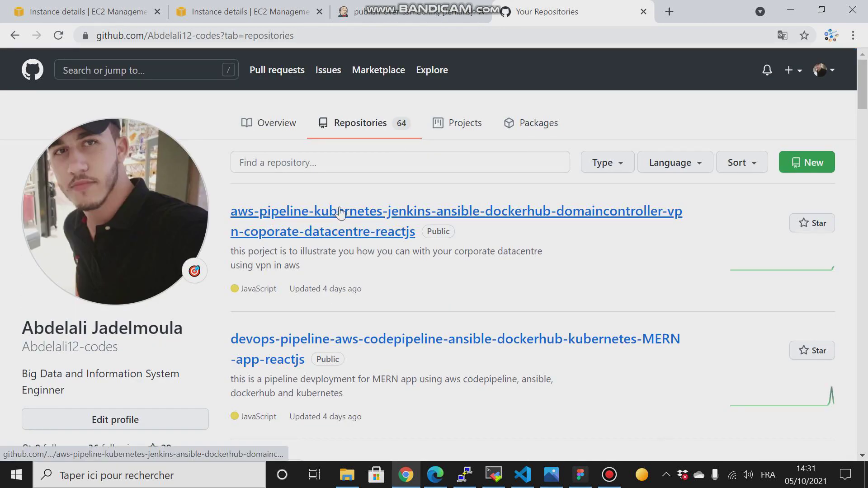
click(295, 240)
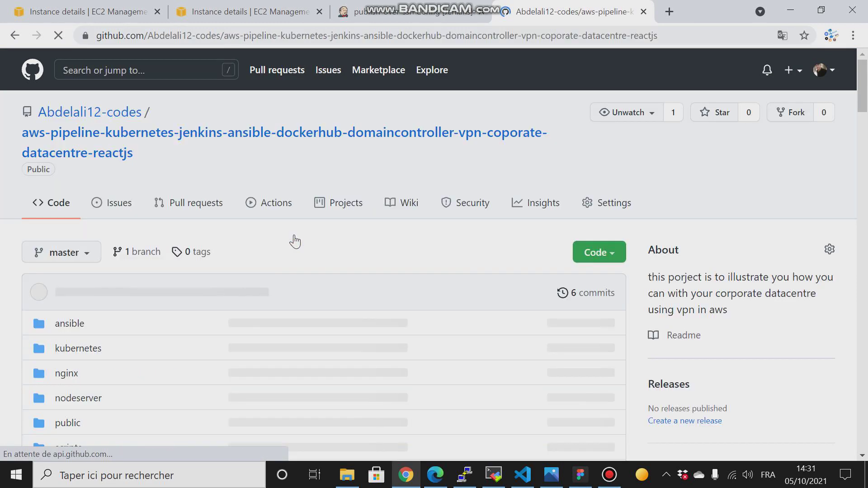
click(600, 253)
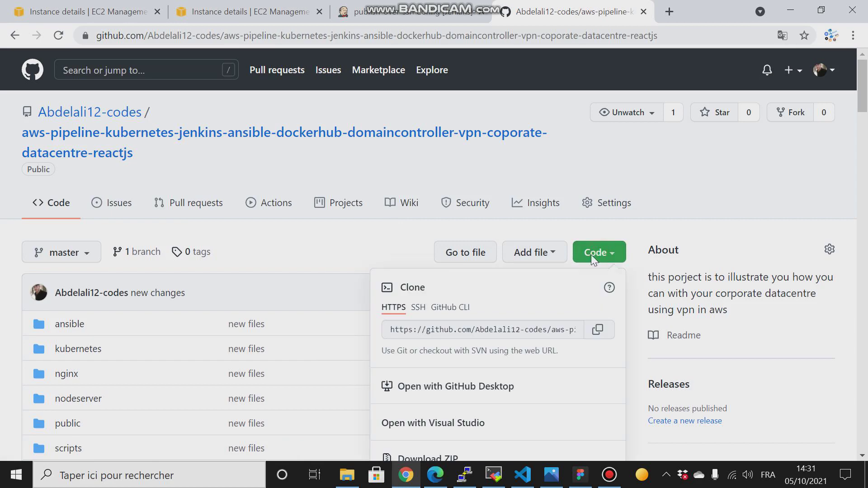
click(598, 334)
In the Jenkins job configuration, set source code management to Git and paste the copied clone URL as the repository URL
click(381, 12)
drag(864, 129, 866, 239)
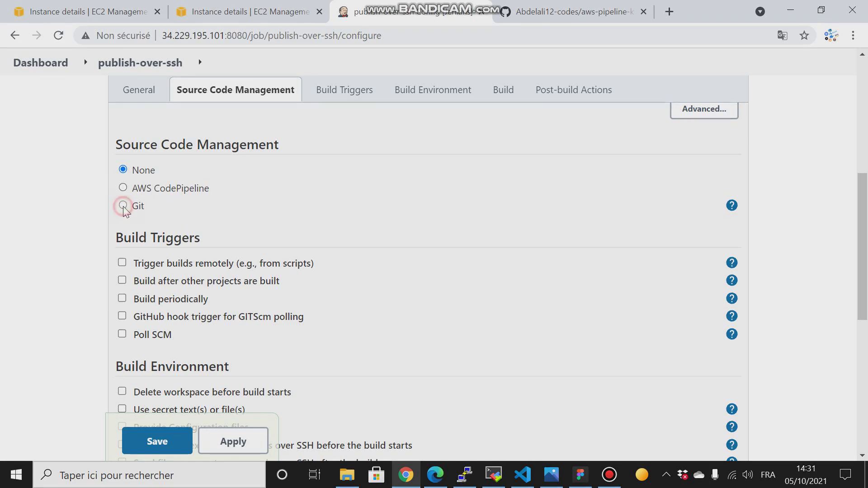
key(Down)
key(Down)
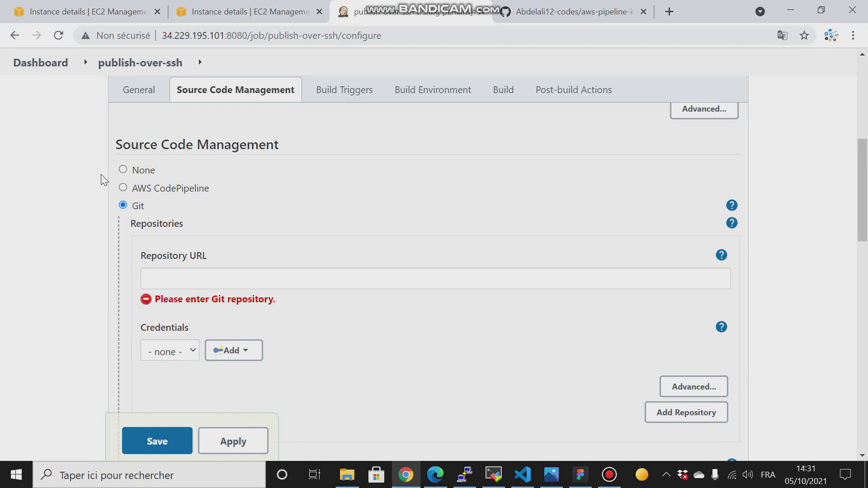
click(206, 276)
key(ctrl+v)
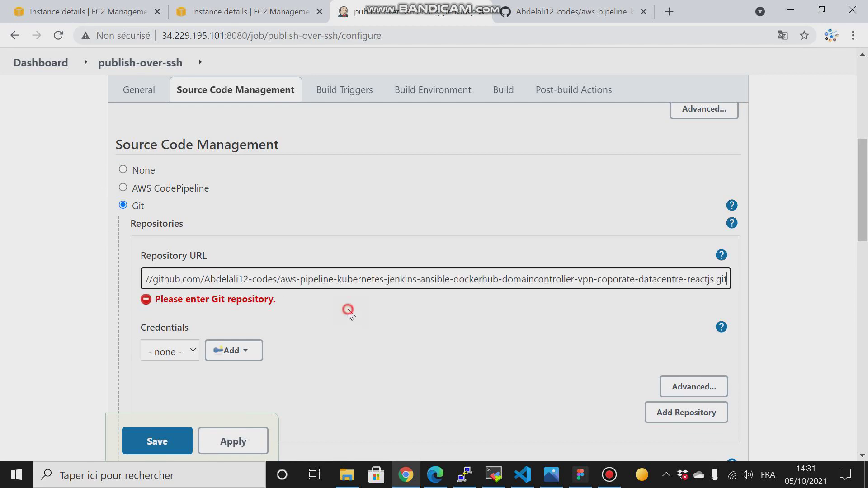
click(348, 311)
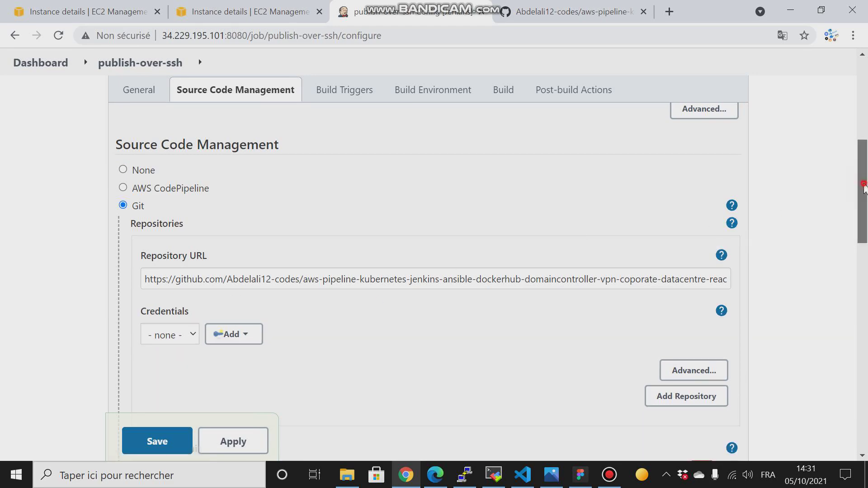
Add a "Send build artifacts over SSH" post-build action to the publish-over-ssh job
drag(863, 187, 866, 280)
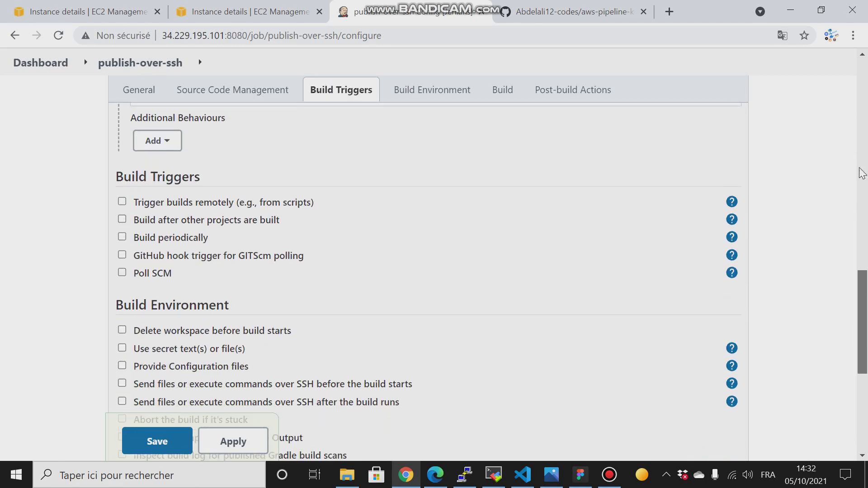
scroll(854, 307, up, 1)
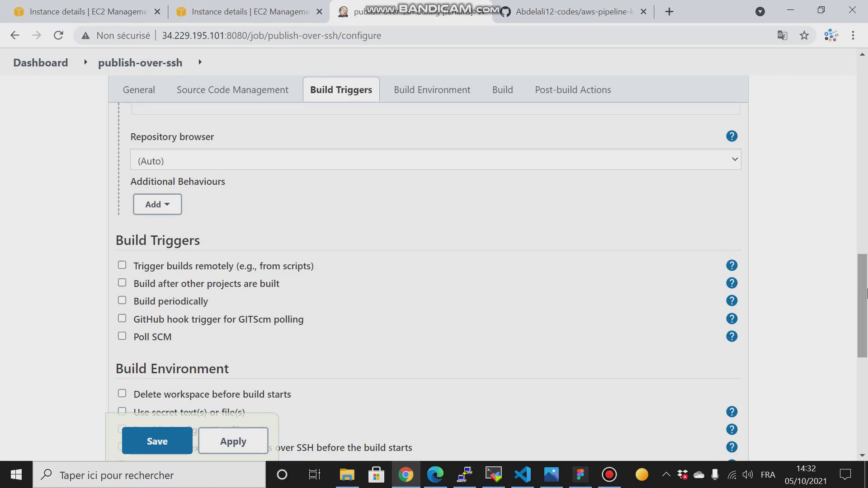
drag(861, 287, 855, 162)
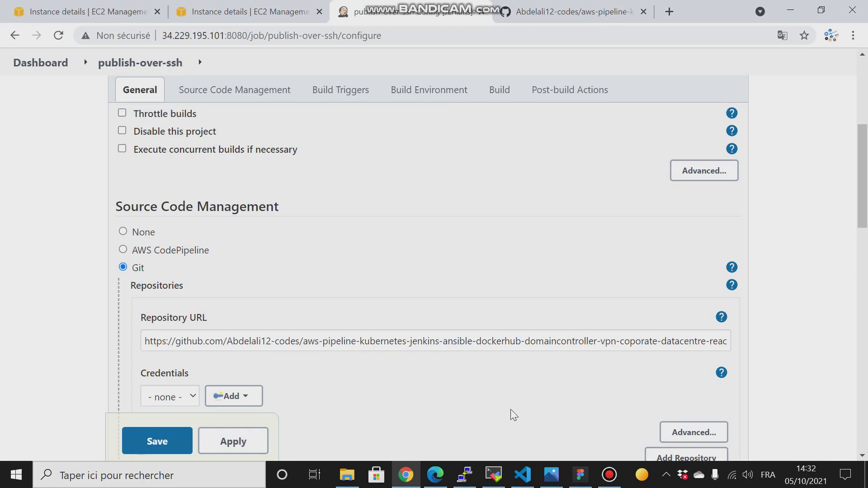
click(496, 472)
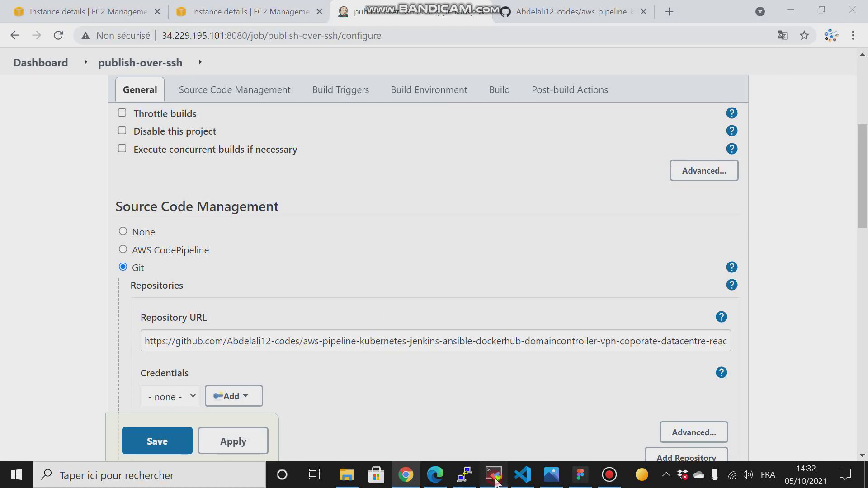
click(788, 8)
drag(863, 193, 865, 366)
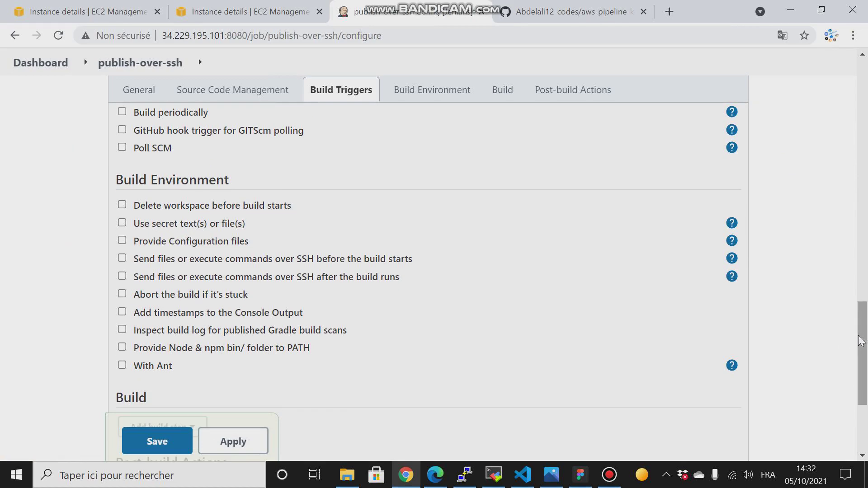
drag(860, 333, 863, 389)
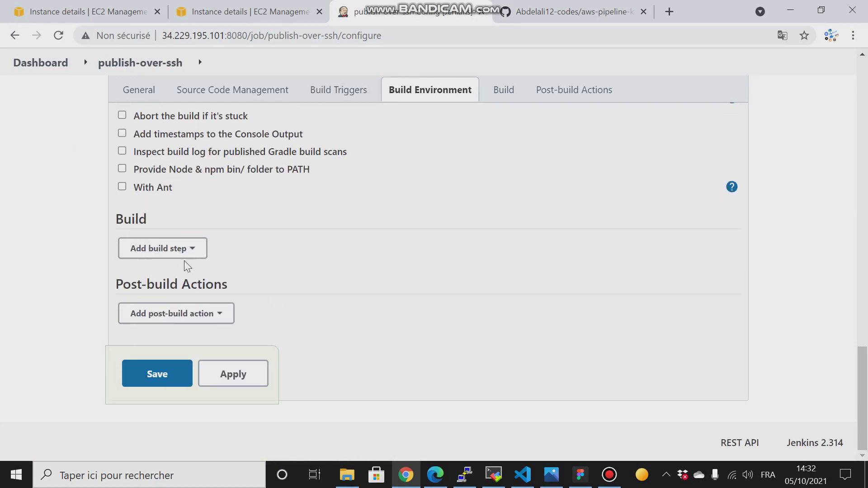
click(160, 321)
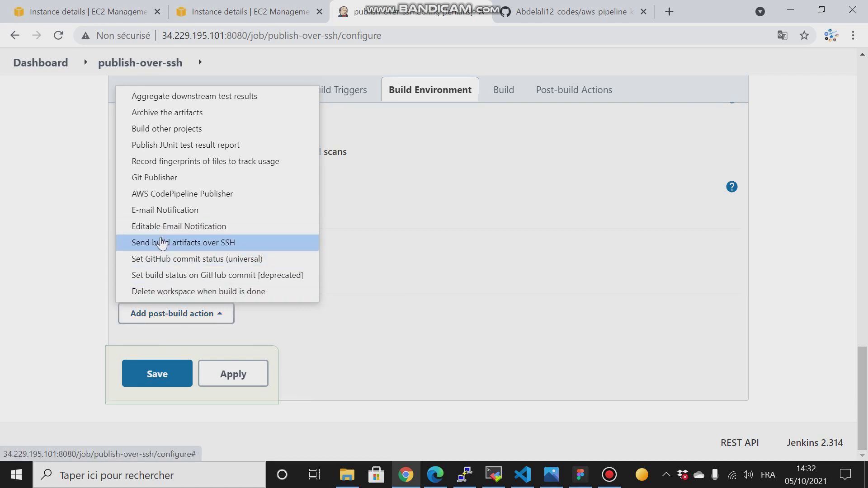
click(162, 243)
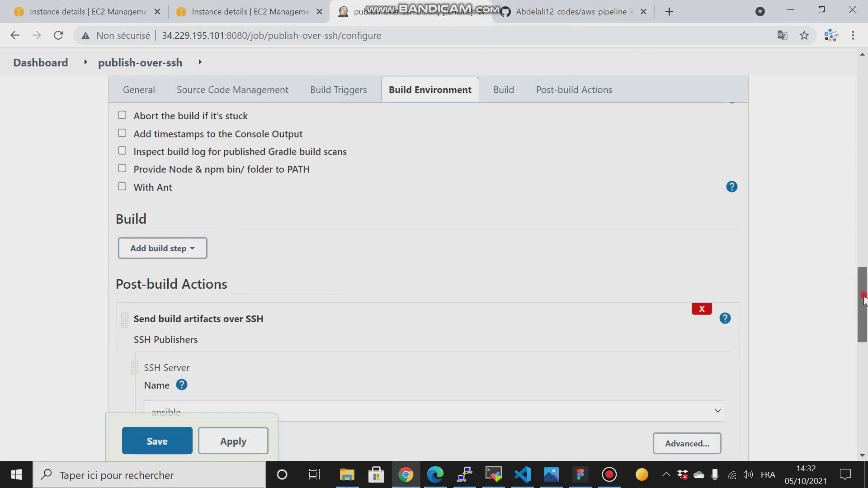
Consult the repository's file list on GitHub, and in the Jenkins SSH transfer set enter * as the source files
drag(863, 299, 863, 324)
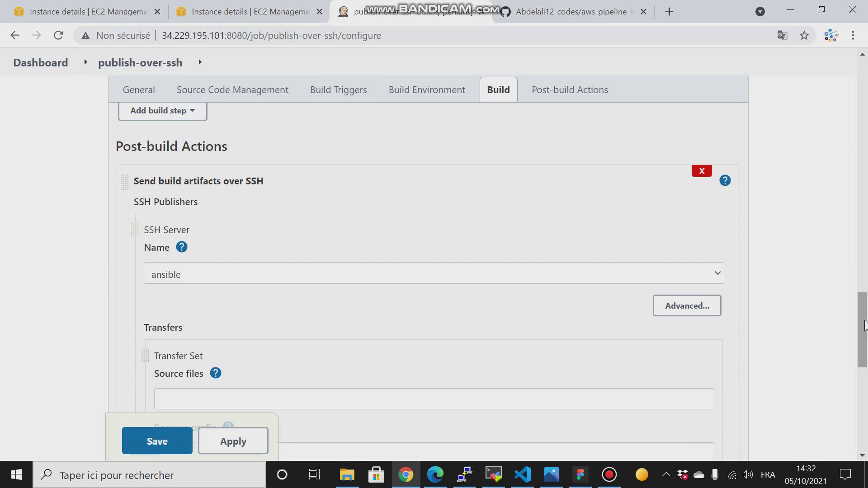
click(573, 11)
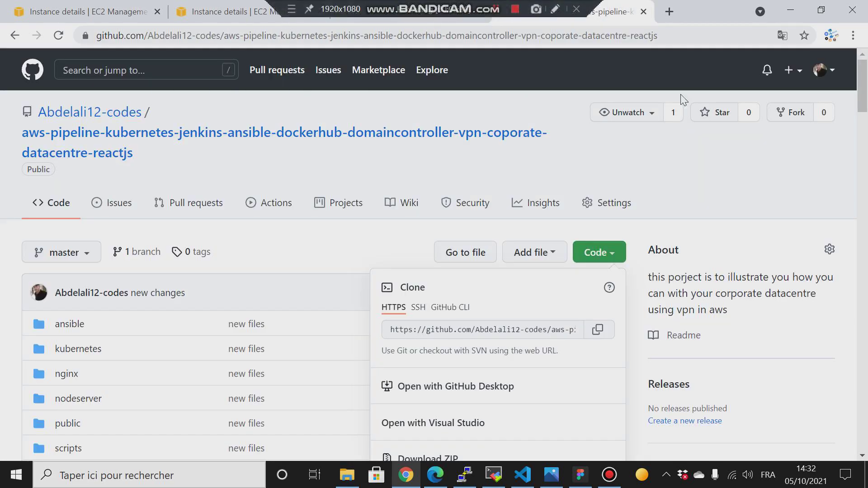
drag(863, 92, 863, 117)
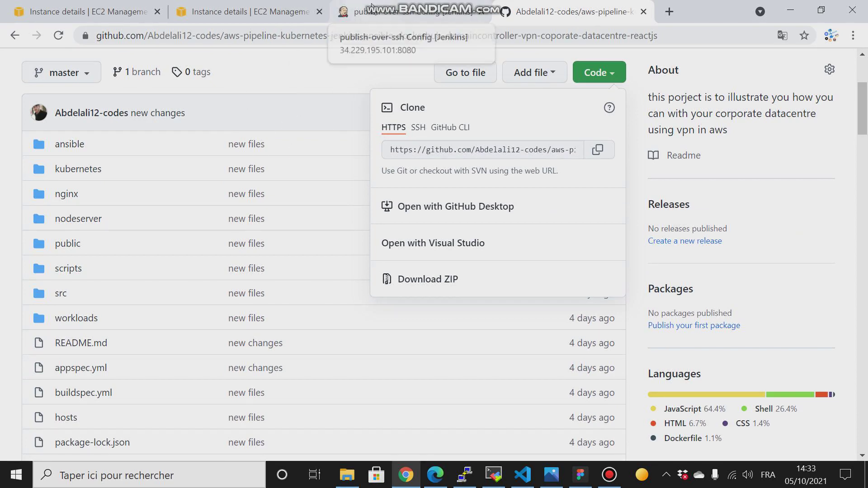
click(357, 13)
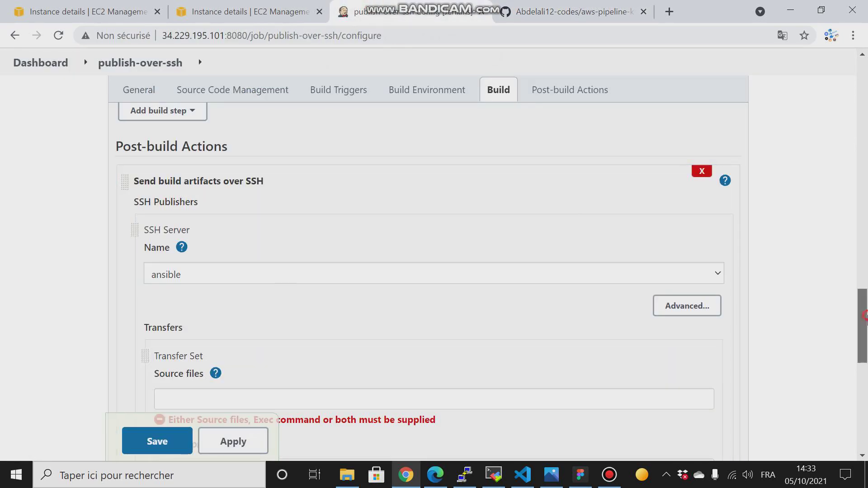
drag(863, 326, 862, 344)
click(465, 474)
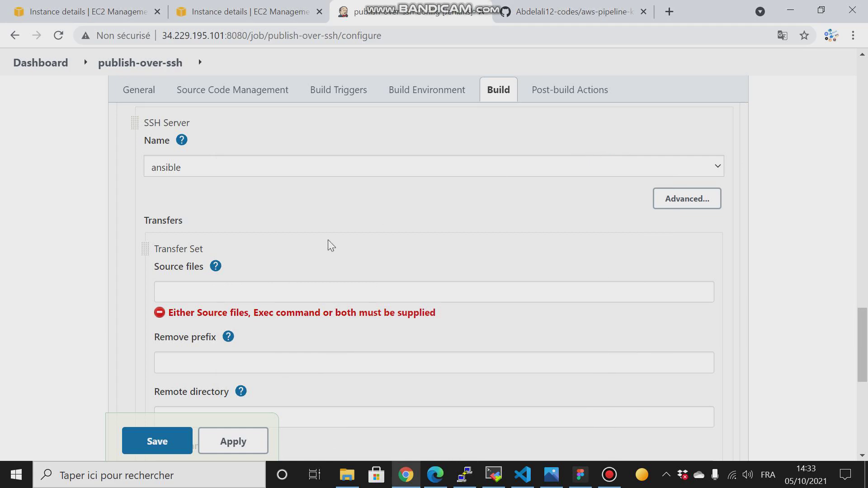
click(219, 291)
text(*)
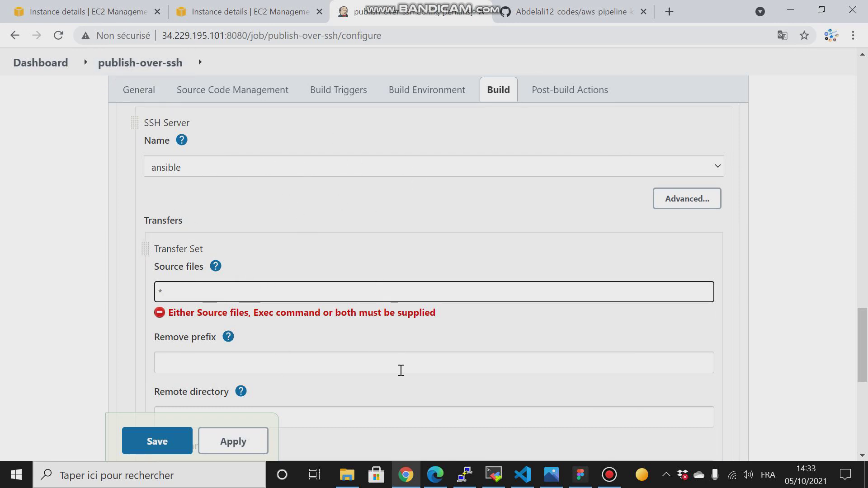
click(480, 324)
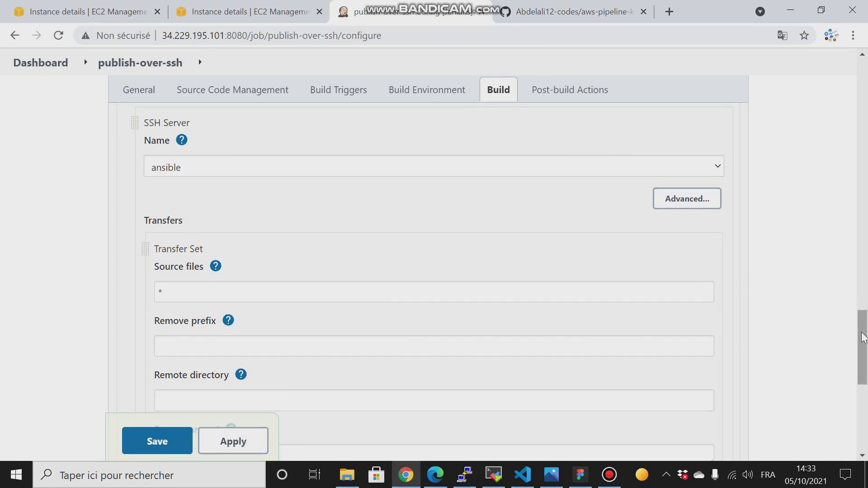
Set the transfer set's remote directory to devops
drag(862, 347, 866, 361)
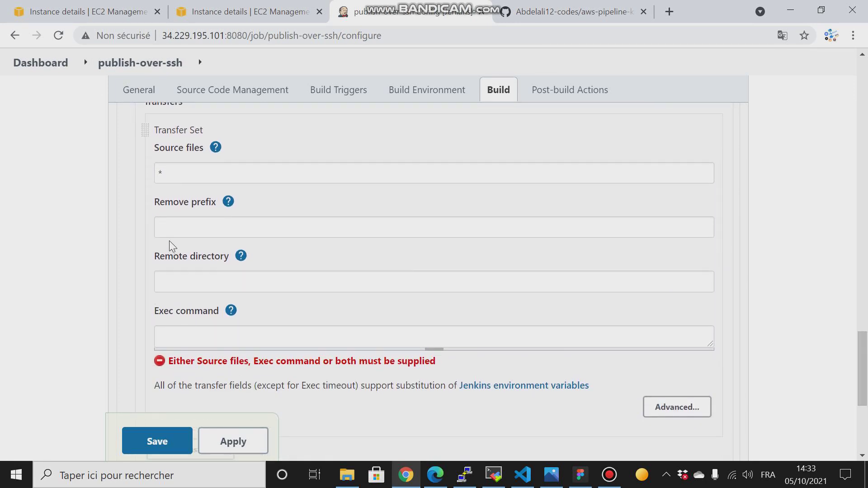
click(177, 287)
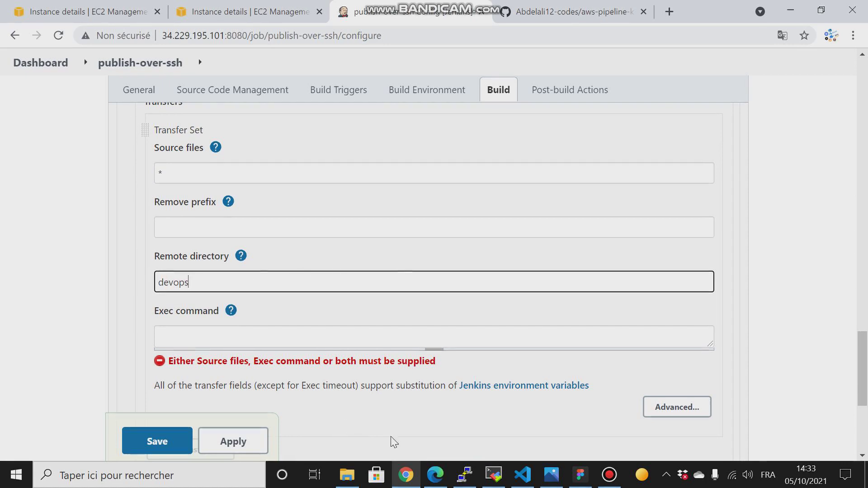
double_click(205, 282)
Switch to the PuTTY session on the ansible instance and print the working directory with pwd
click(465, 475)
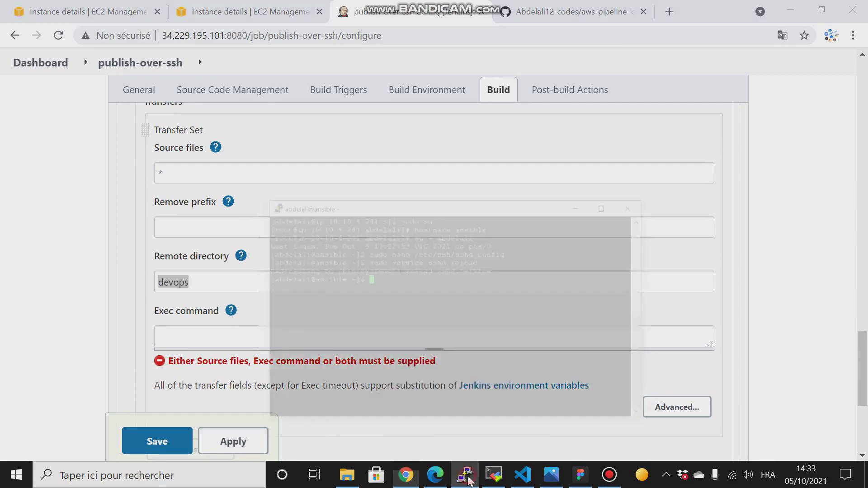
text(p)
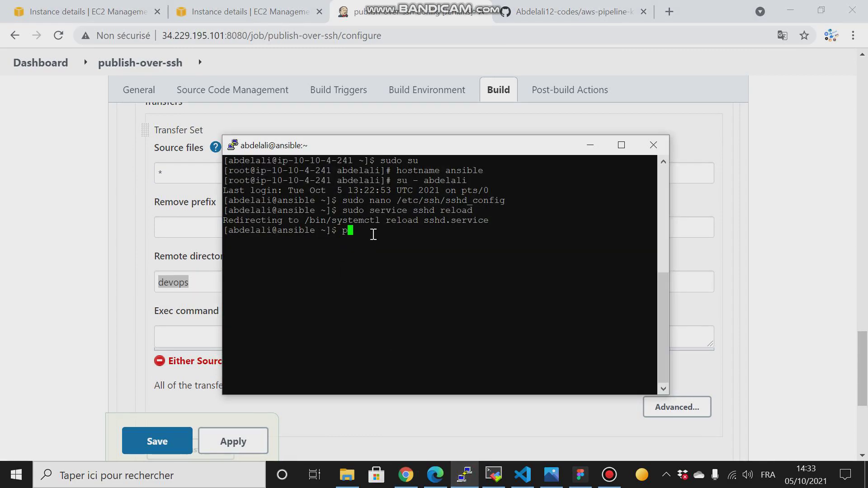
text(wd)
key(Return)
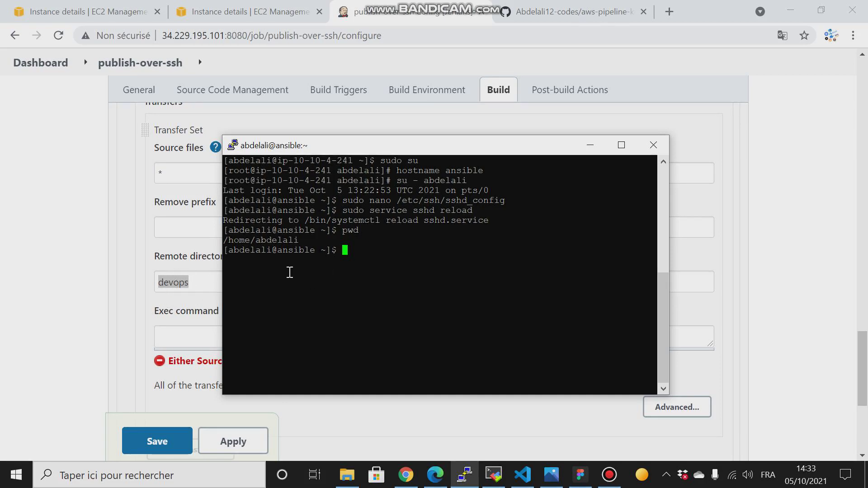
In the ansible terminal, list the home directory and create a directory named devops with mkdir
click(521, 18)
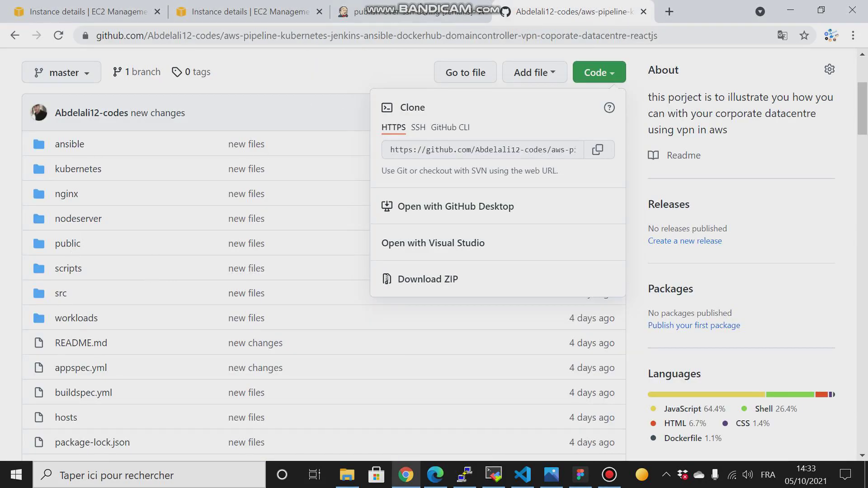
click(464, 475)
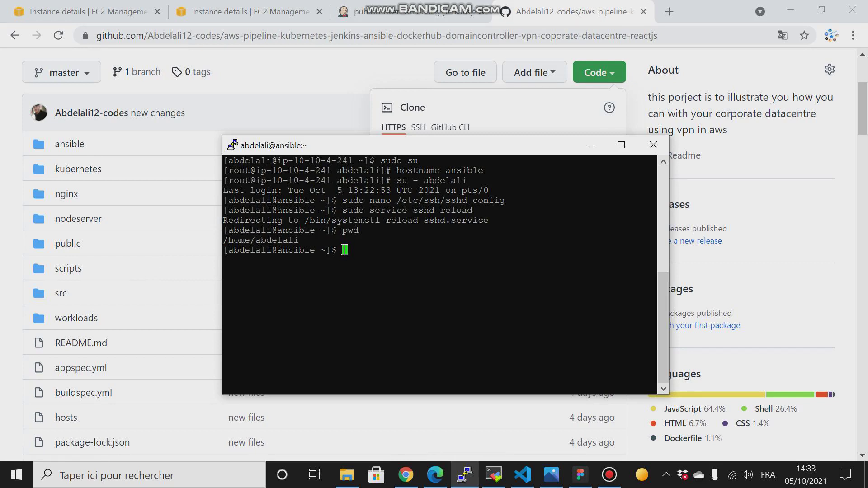
text(ls)
key(Return)
text(mkdir devops)
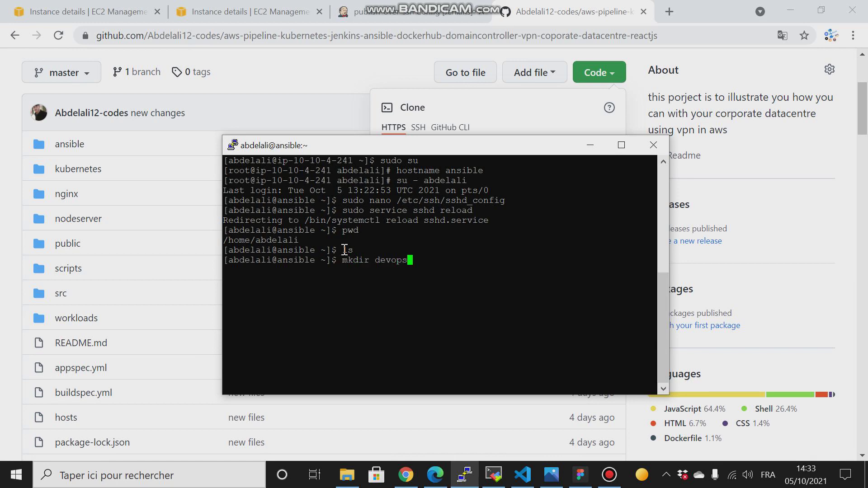
key(Return)
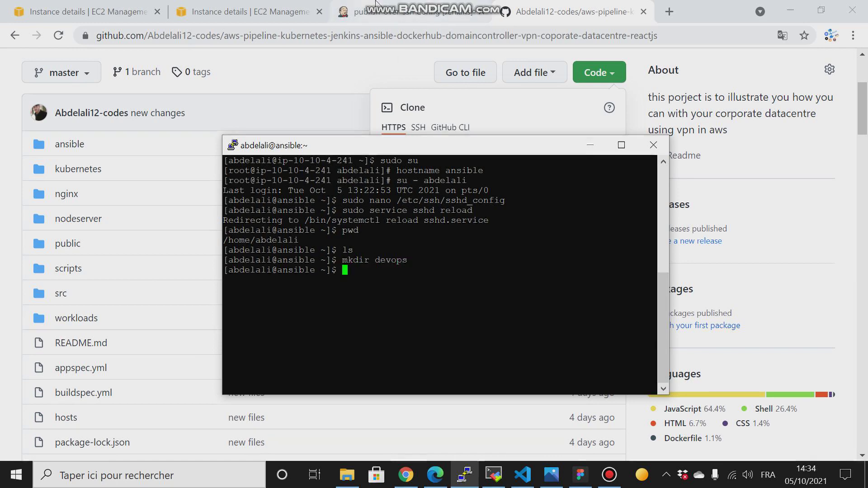
Check the remote directory field in Jenkins, and in the ansible terminal list the home directory, enter devops and list its contents
click(411, 12)
click(226, 281)
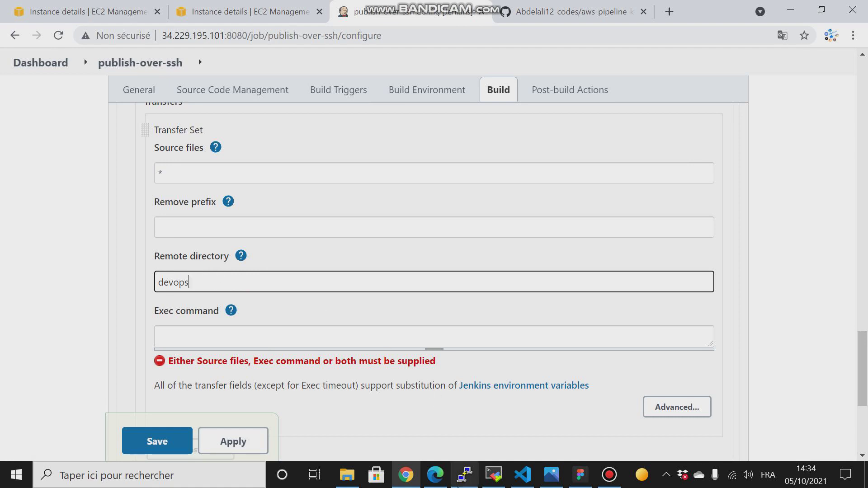
click(464, 475)
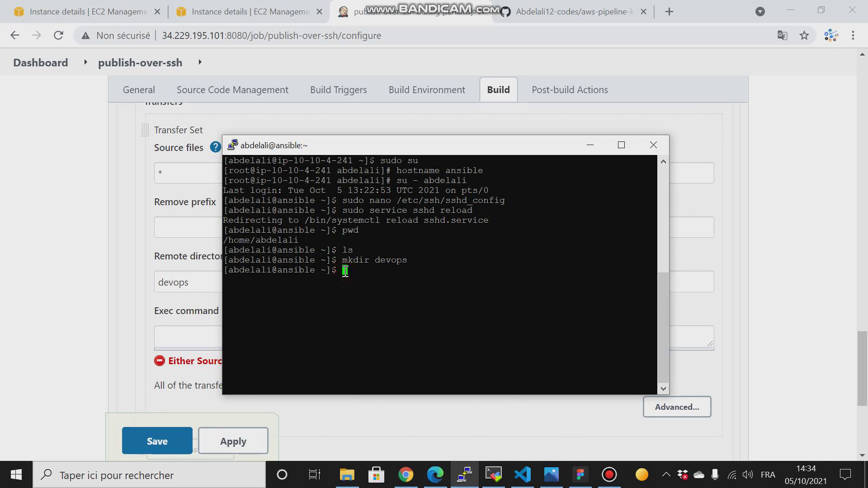
text(ls)
key(Return)
text(cd)
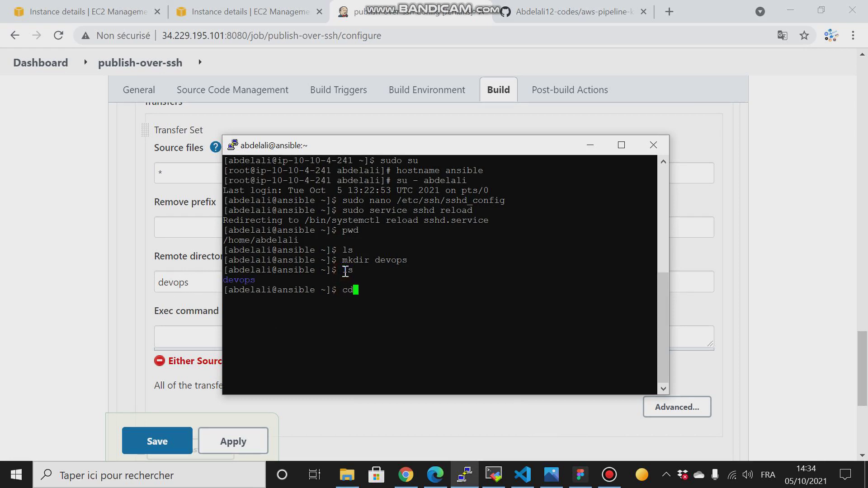
text( devops)
key(Return)
text(ls)
key(Return)
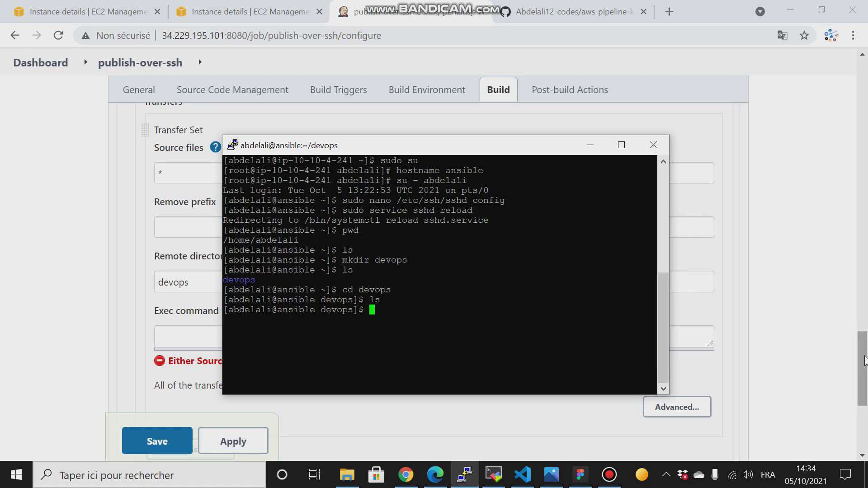
Apply and save the publish-over-ssh job configuration
drag(862, 359, 866, 397)
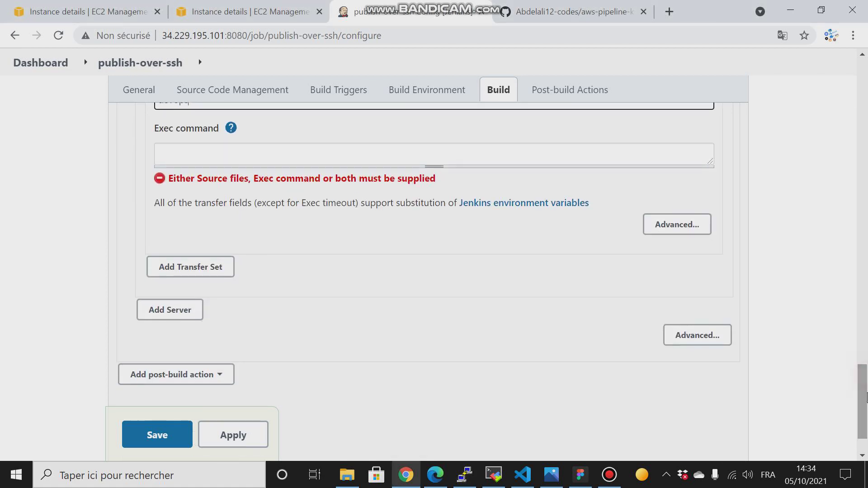
click(231, 435)
click(149, 442)
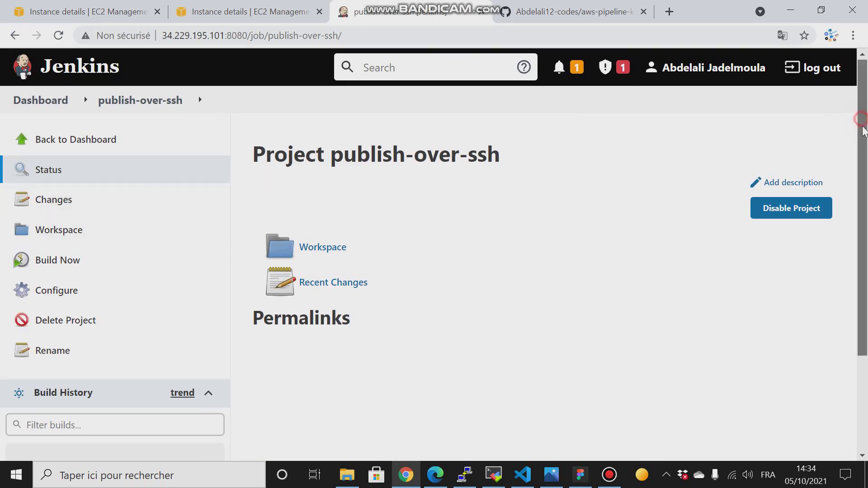
drag(862, 123, 863, 197)
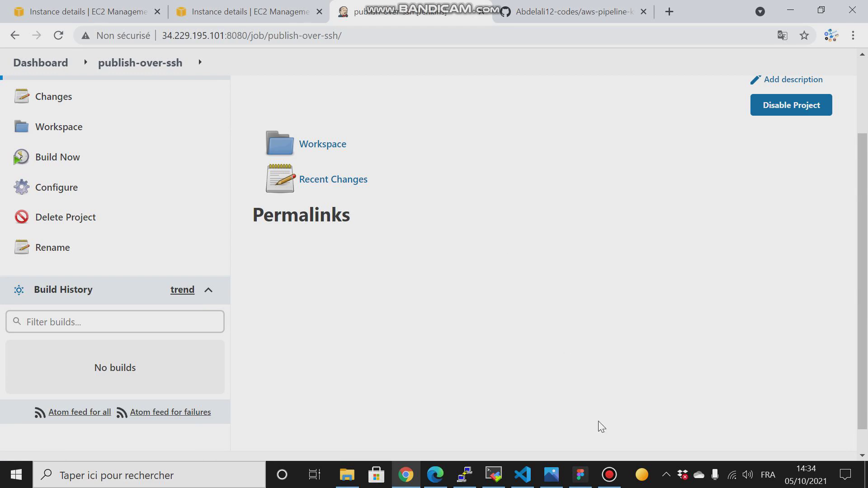
click(609, 474)
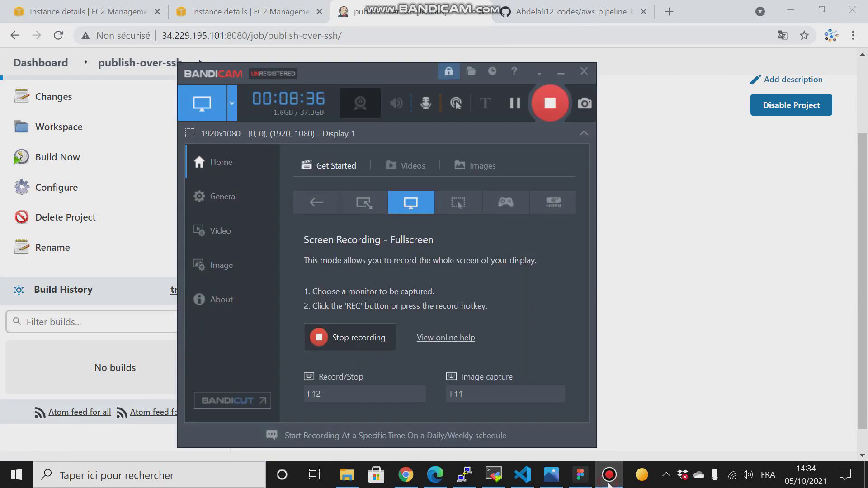
click(609, 485)
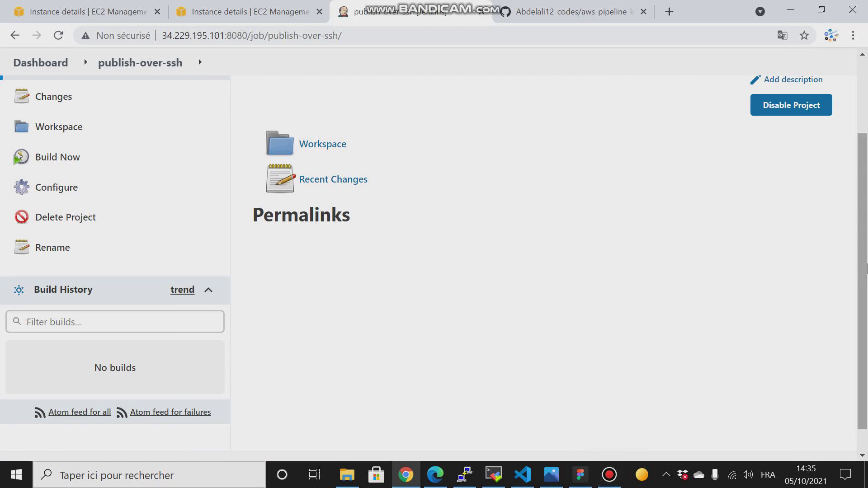
scroll(863, 281, up, 3)
scroll(865, 281, down, 3)
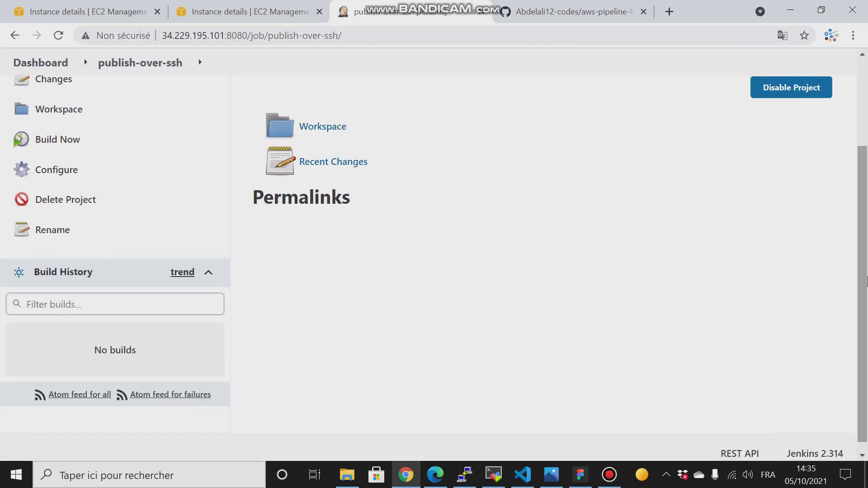
scroll(866, 199, up, 3)
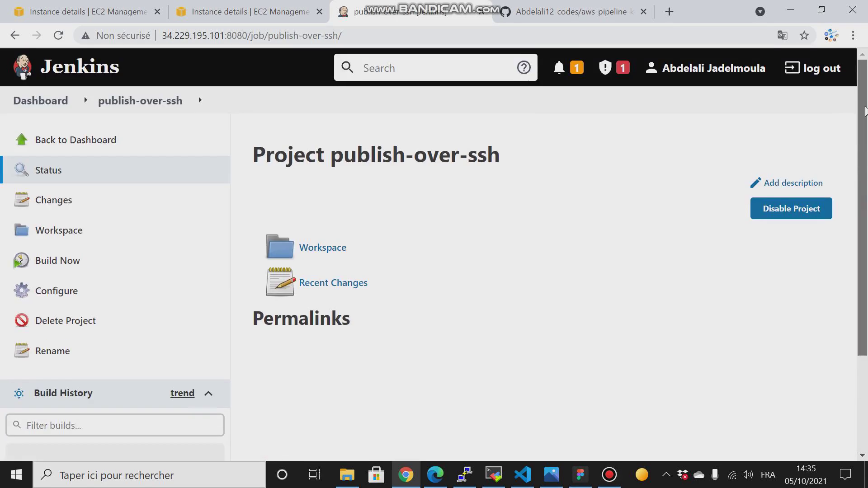
scroll(865, 199, down, 3)
scroll(863, 199, up, 2)
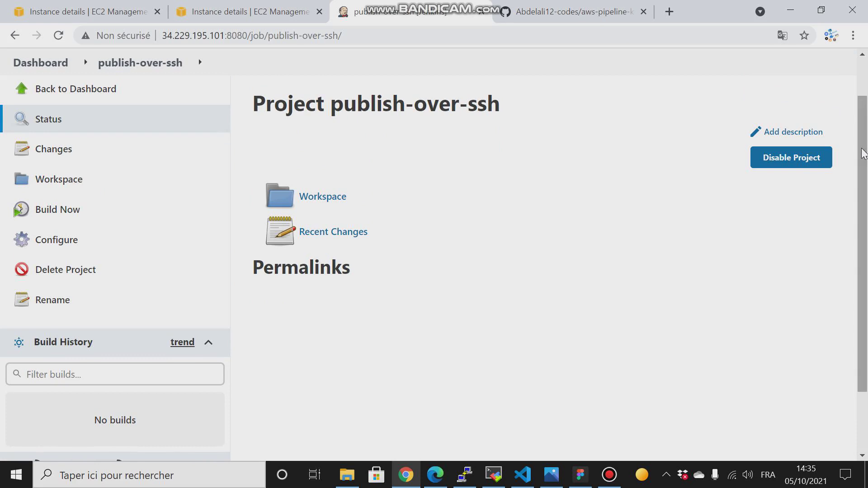
Start a build of the publish-over-ssh job, look at the GitHub repository page, and reload the project page
click(71, 209)
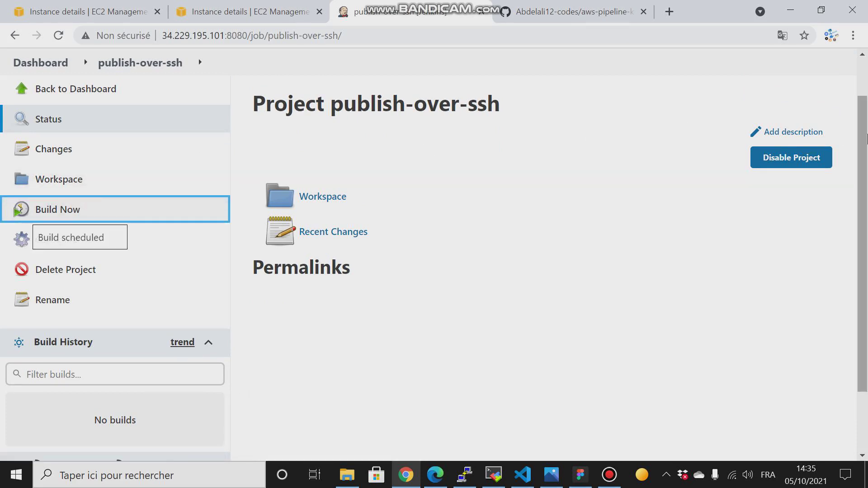
scroll(865, 185, down, 2)
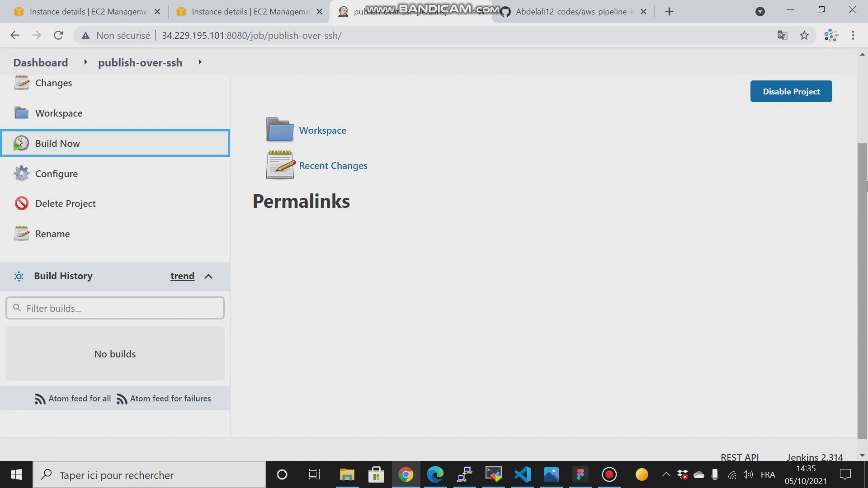
click(568, 10)
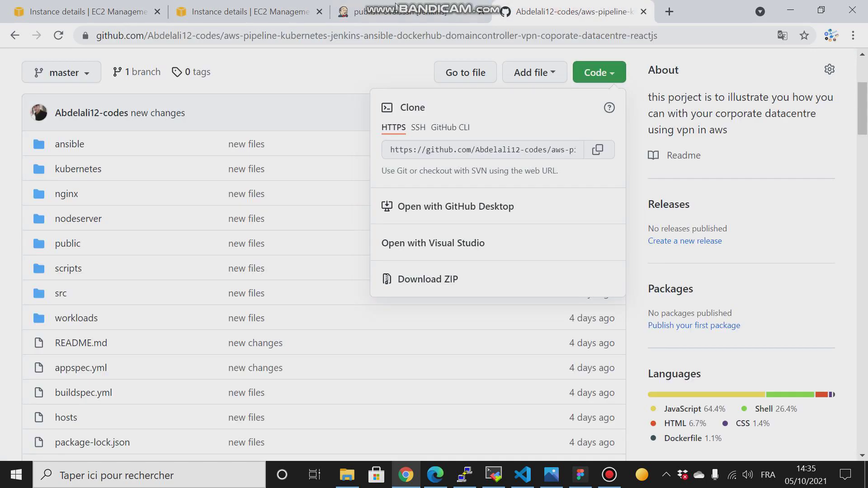
click(396, 6)
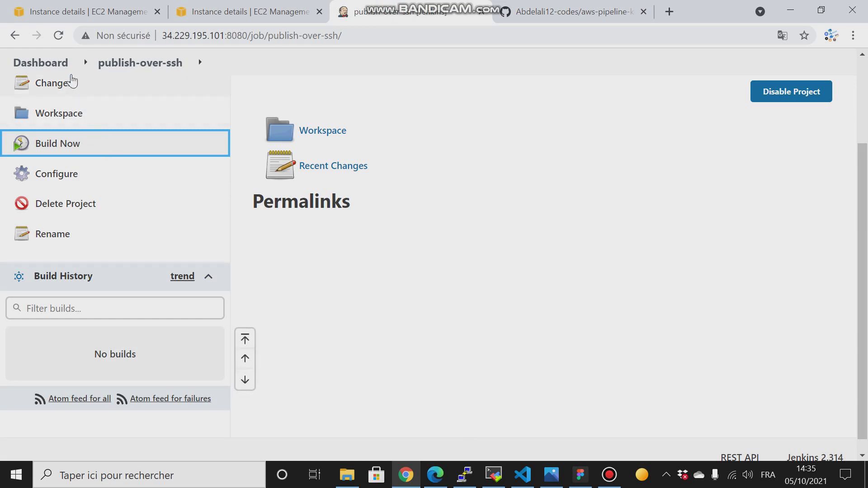
click(58, 35)
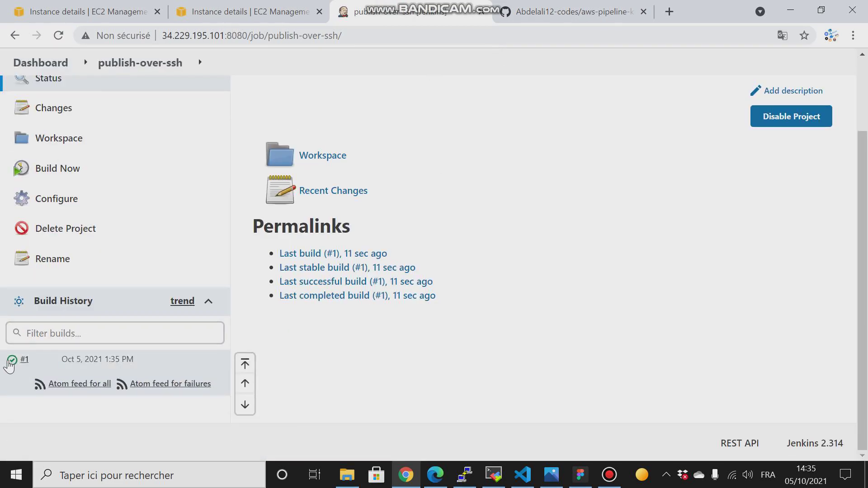
Open the console output of build #1 and examine the workspace path and the SSH transfer lines
click(11, 362)
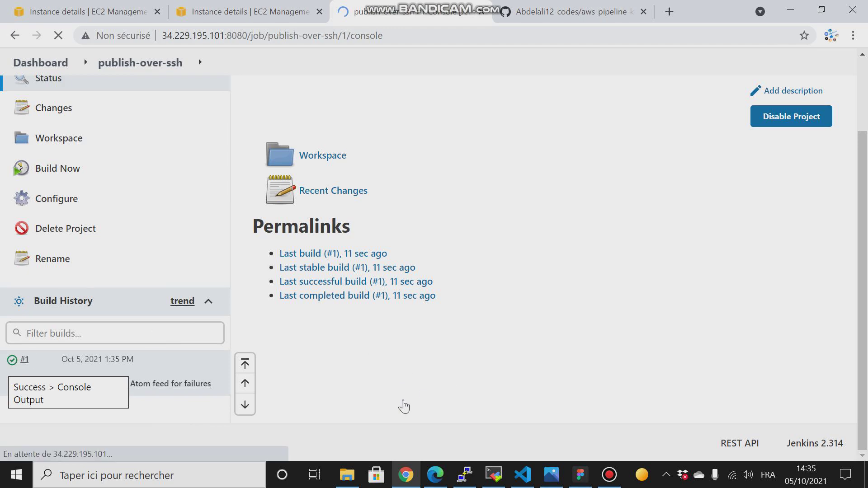
mouse_move(466, 481)
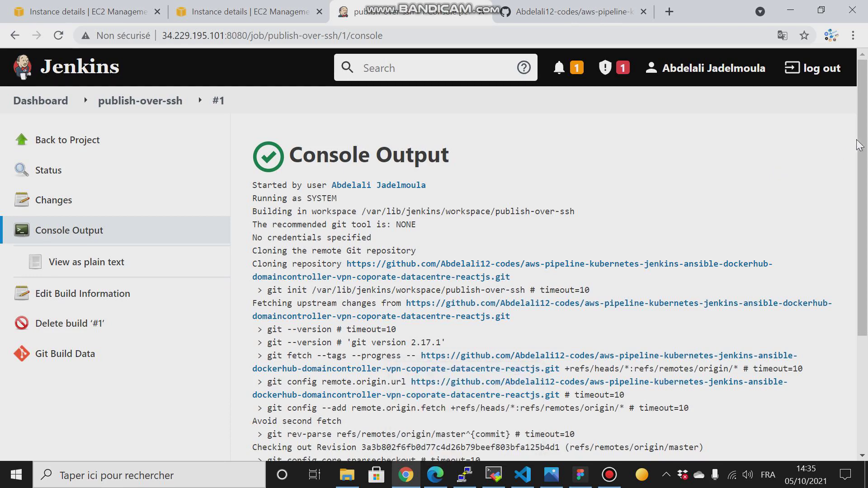
scroll(865, 189, down, 2)
scroll(864, 189, down, 3)
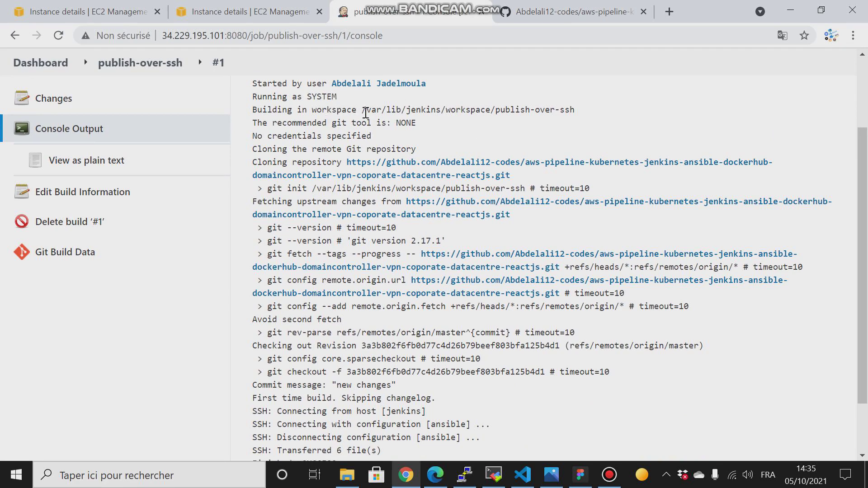
drag(366, 110, 580, 119)
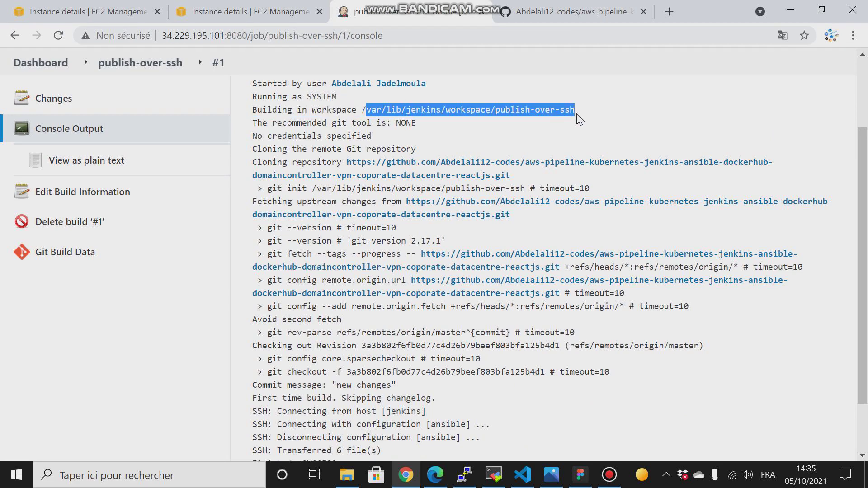
click(544, 130)
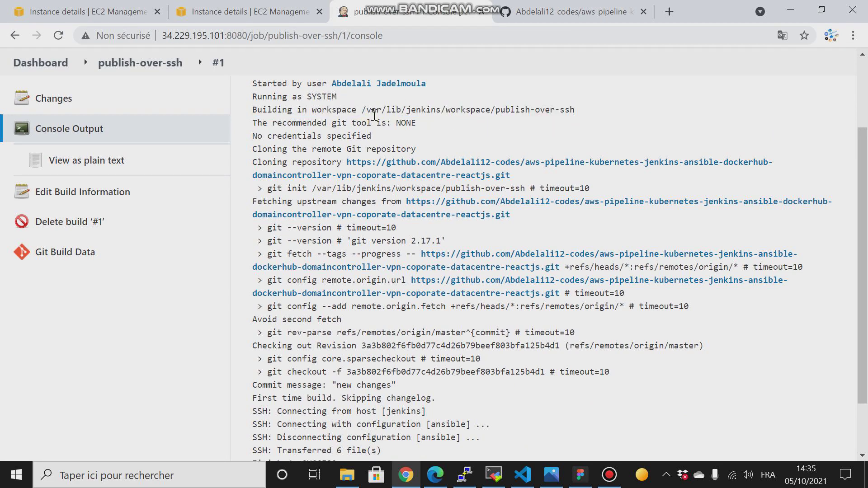
drag(366, 111, 577, 117)
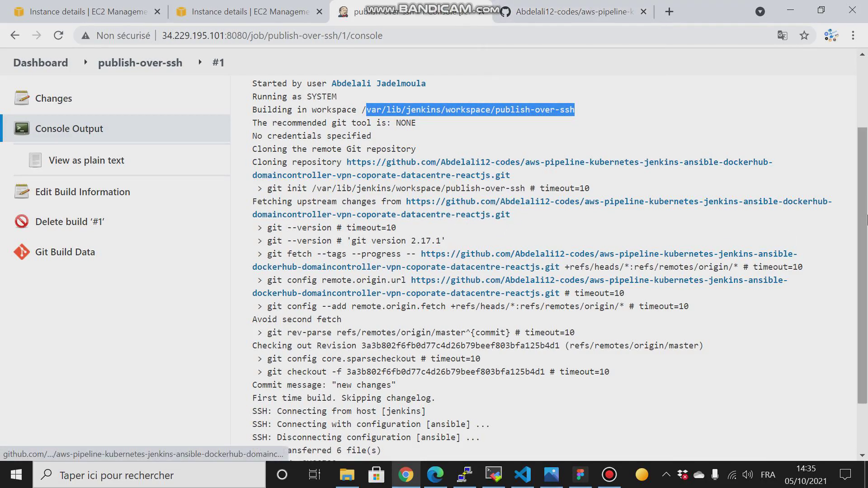
scroll(863, 235, down, 2)
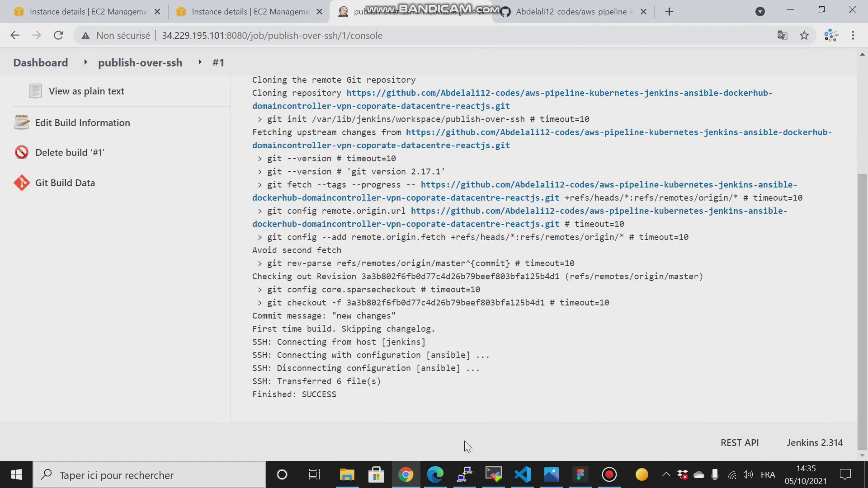
Switch to the PuTTY session on the ansible instance, list the devops directory with ls and check the transferred files
click(464, 474)
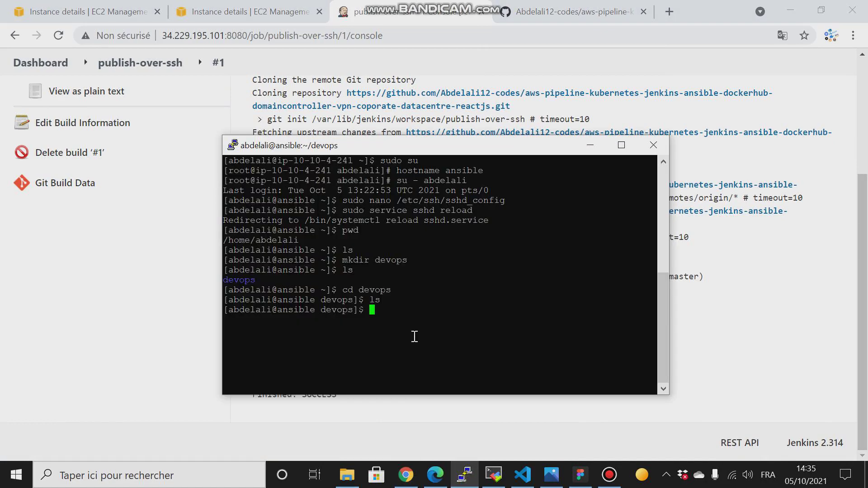
text(ls)
key(Return)
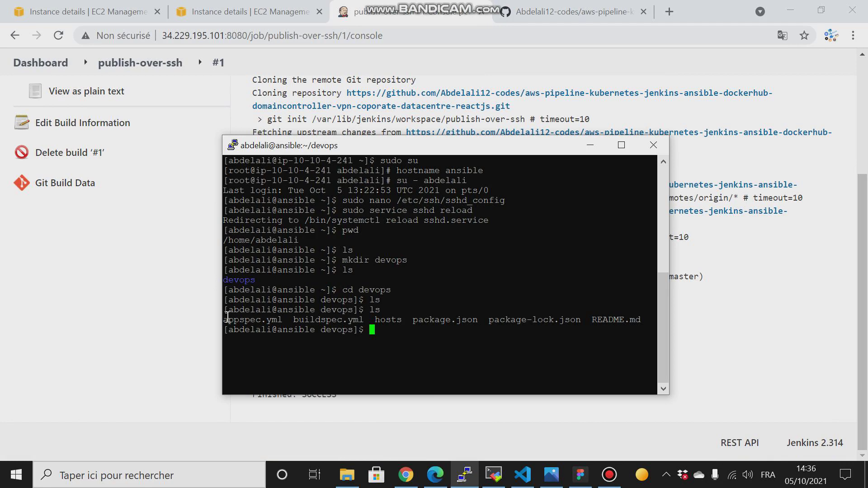
drag(226, 319, 644, 320)
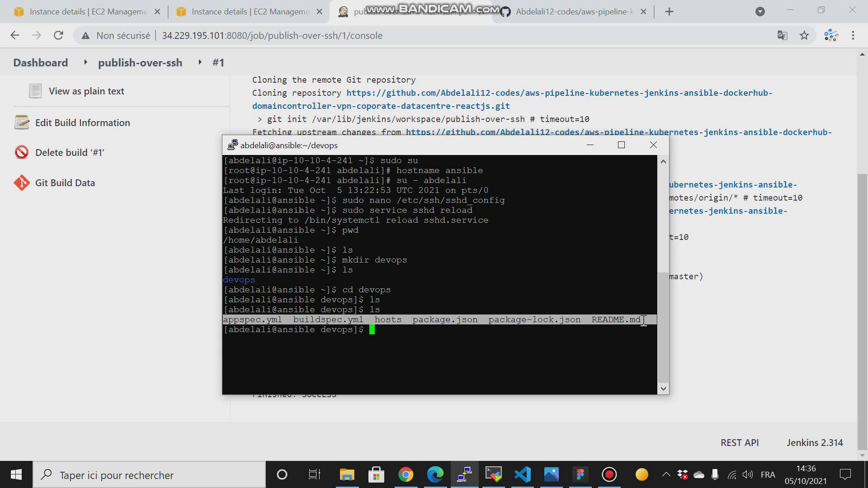
click(643, 320)
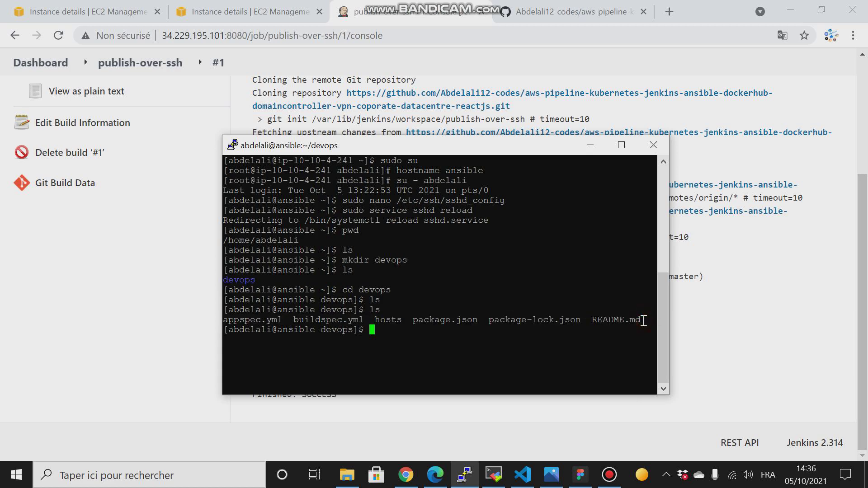
drag(413, 320, 640, 322)
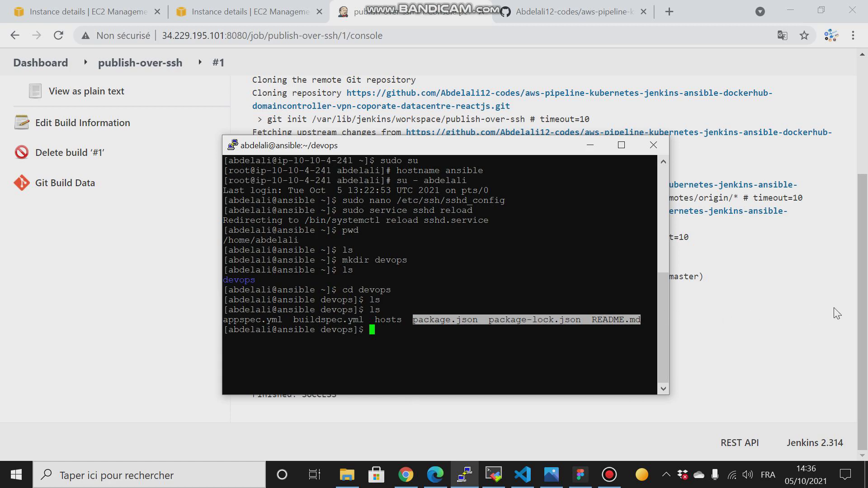
Switch back to Jenkins and return from the build's console output to the publish-over-ssh project page
click(863, 293)
scroll(863, 293, up, 4)
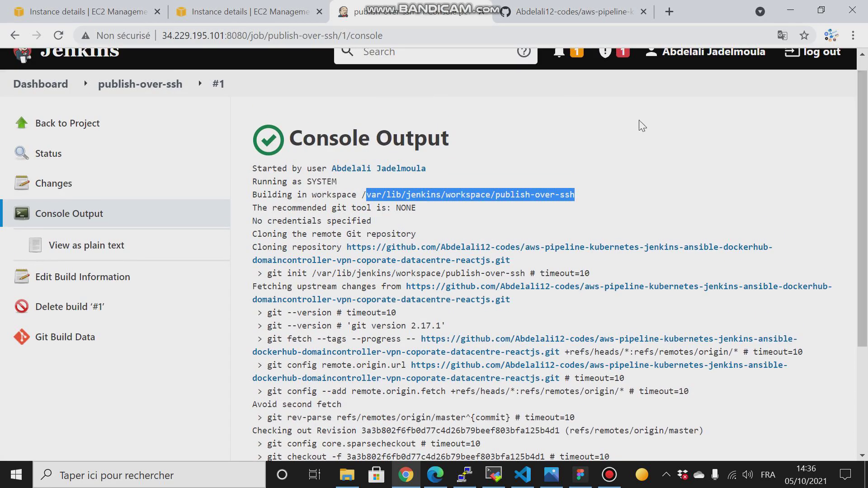
click(15, 36)
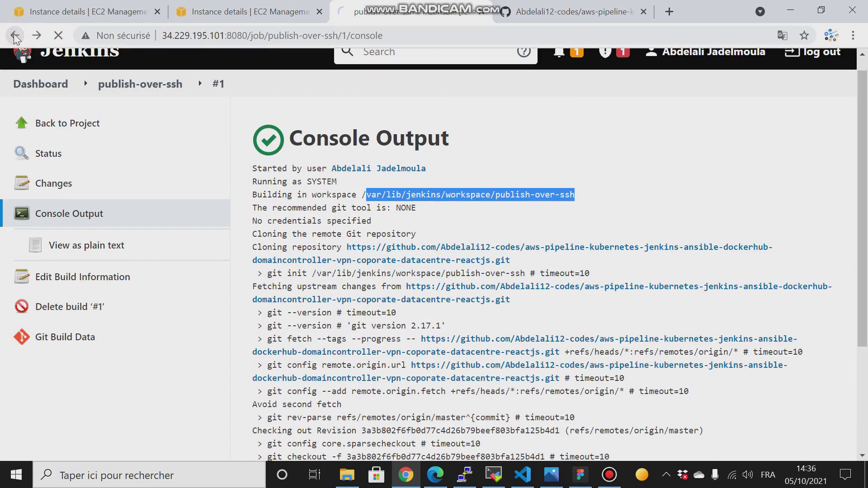